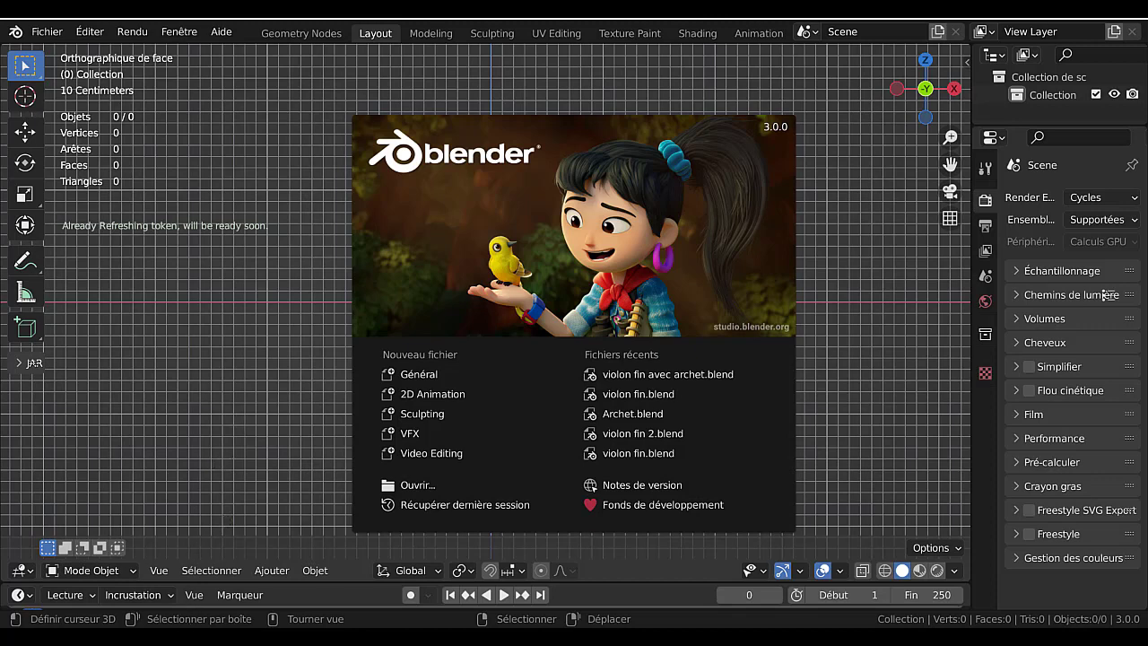
Switch to File Explorer and open the user's profile folder under Utilisateurs on the Acer (C:) drive.
{"action": "left_click", "coordinate": [176, 638]}
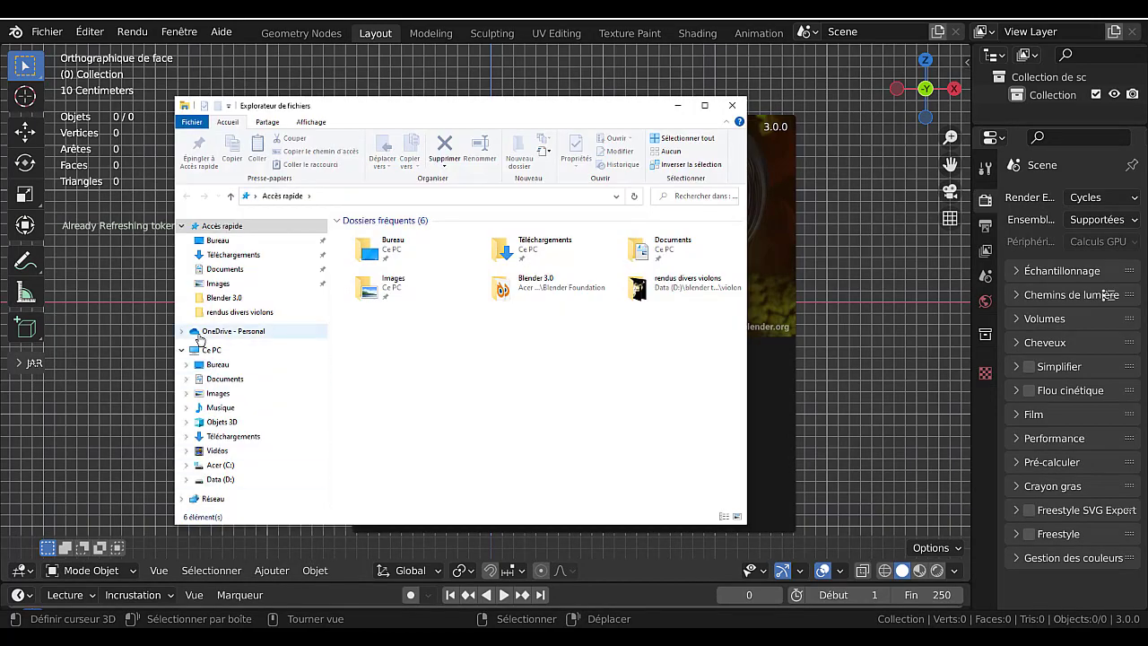
{"action": "left_click", "coordinate": [226, 351]}
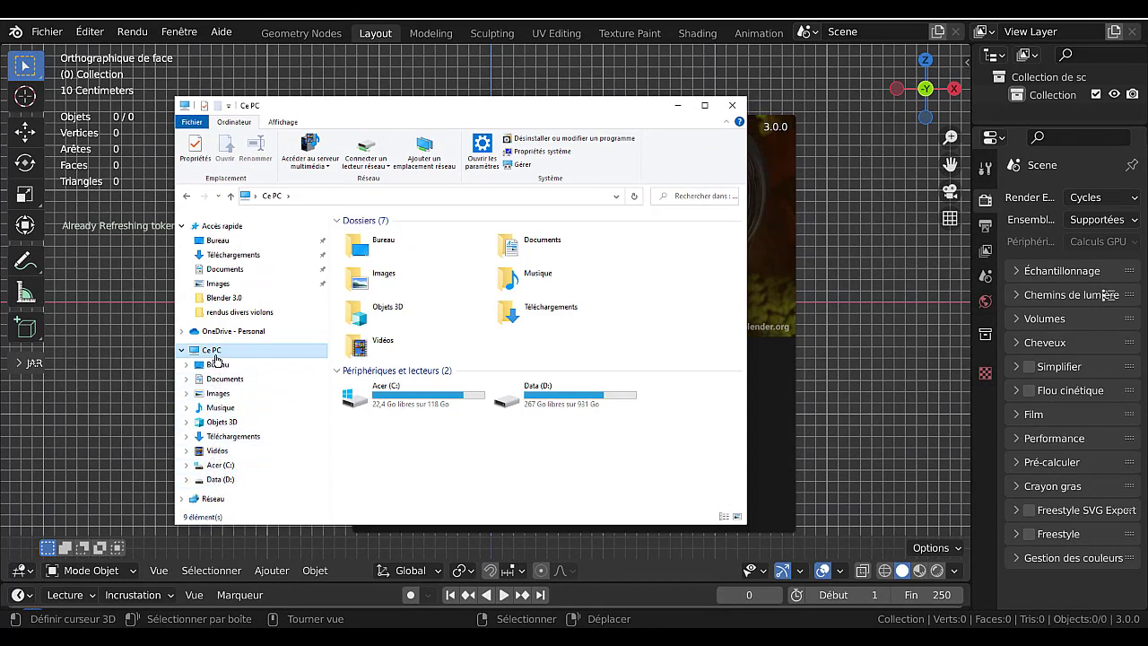
{"action": "double_click", "coordinate": [375, 395]}
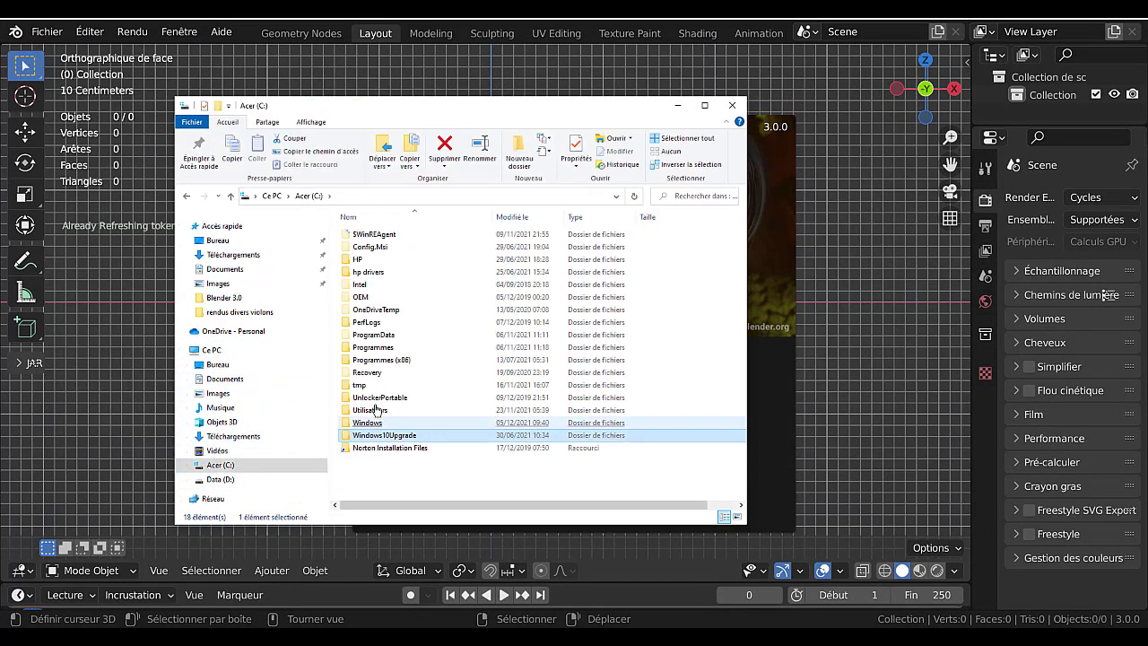
{"action": "left_click", "coordinate": [365, 385]}
{"action": "left_click", "coordinate": [367, 411]}
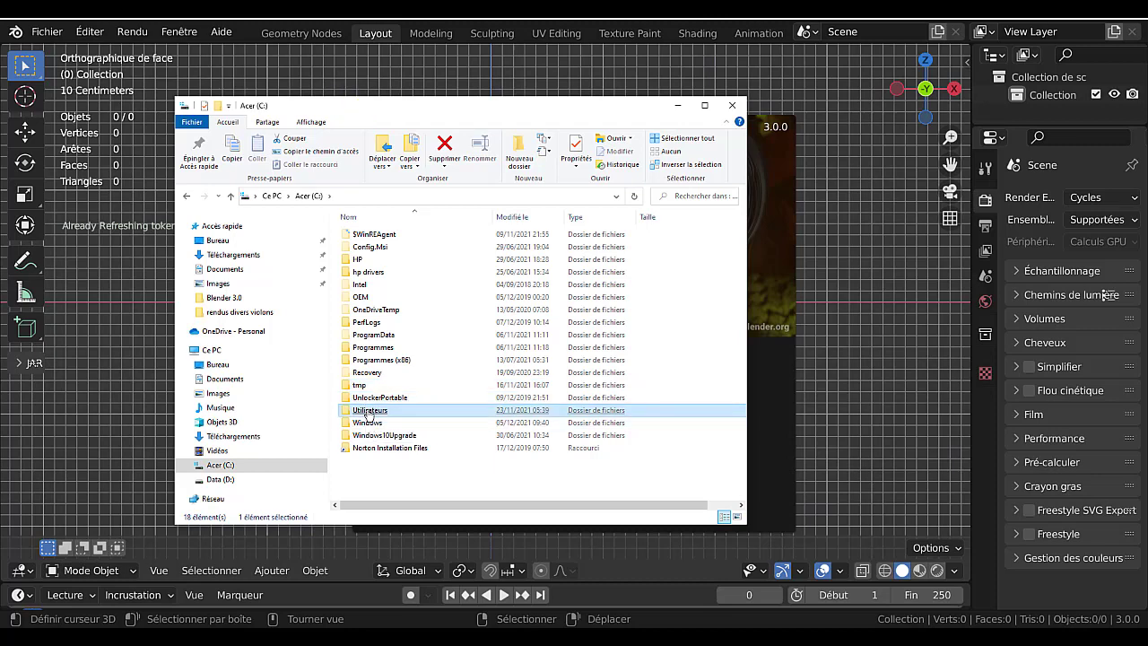
{"action": "double_click", "coordinate": [367, 411]}
{"action": "left_click", "coordinate": [358, 251]}
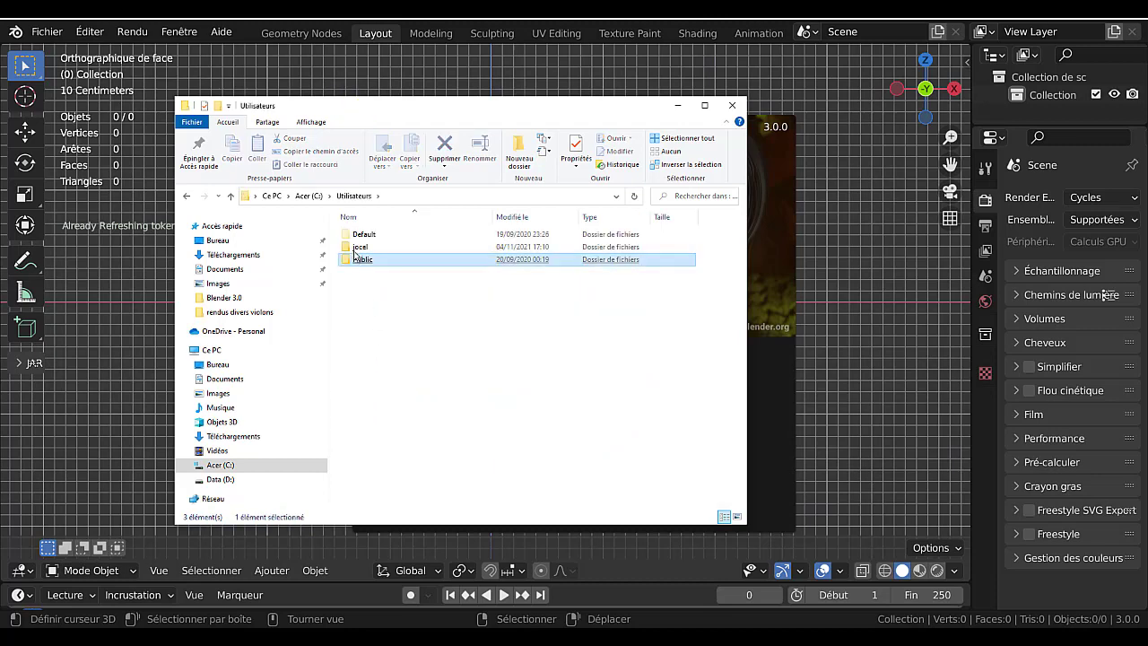
{"action": "double_click", "coordinate": [358, 250]}
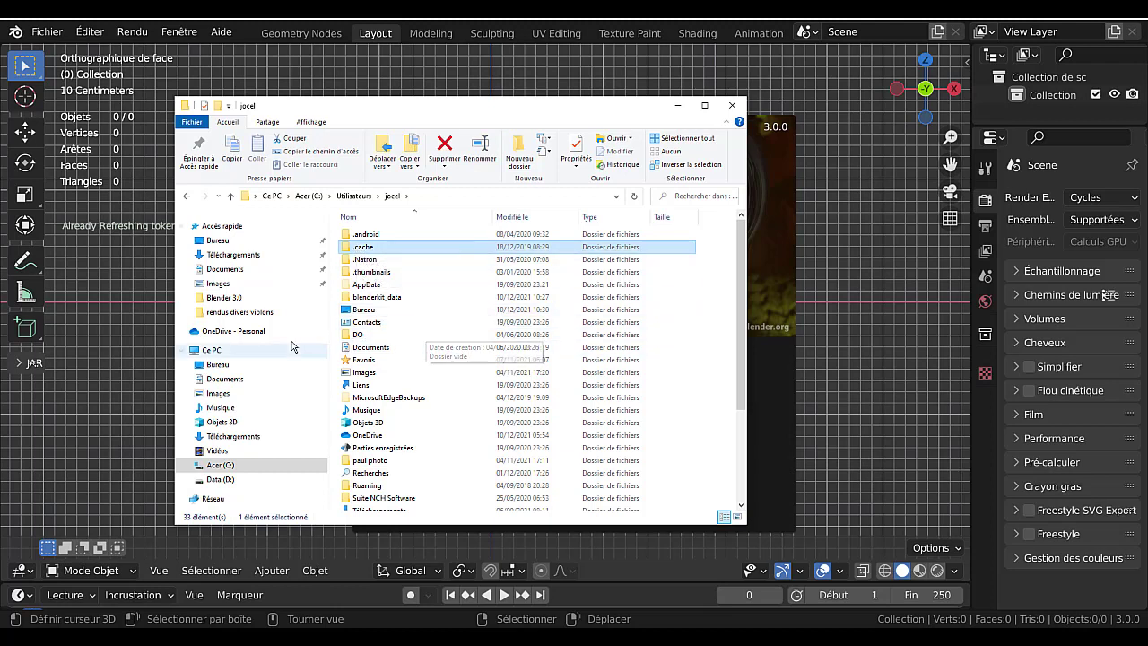
Browse from the profile folder through AppData, Roaming and Blender Foundation into the Blender folder.
{"action": "left_click", "coordinate": [361, 286]}
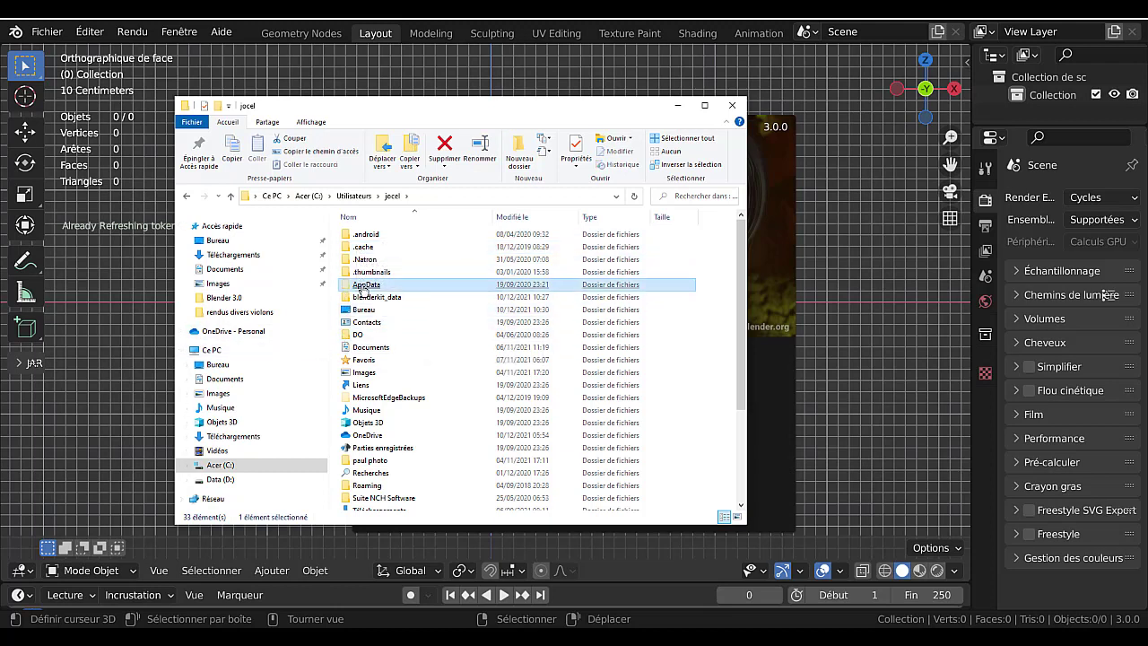
{"action": "double_click", "coordinate": [366, 288]}
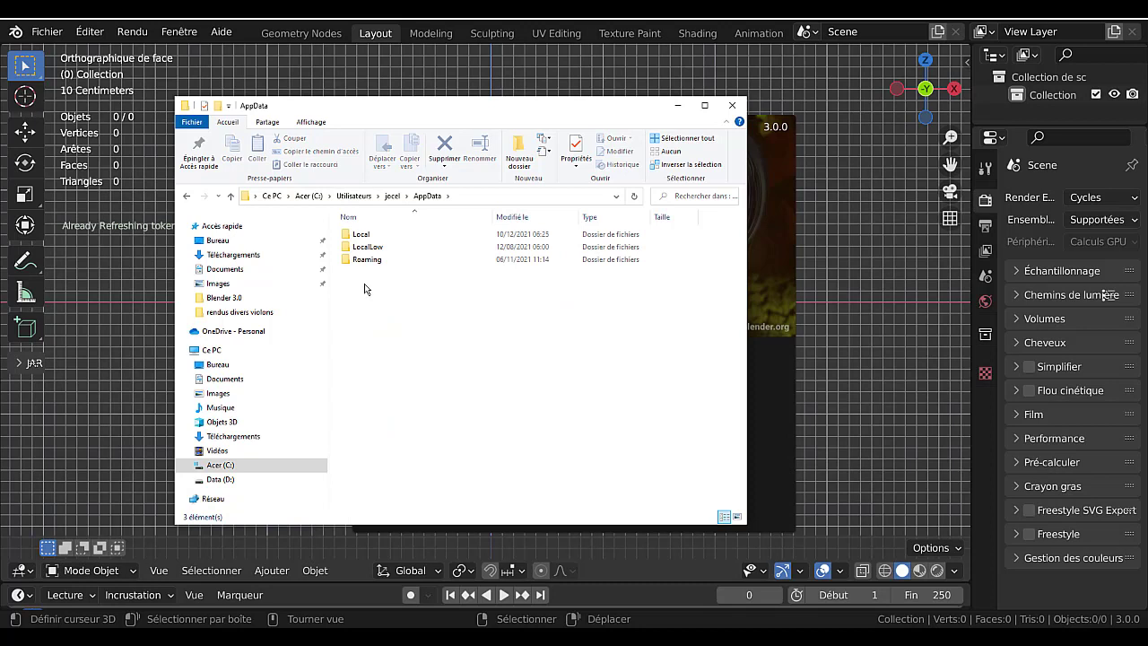
{"action": "left_click", "coordinate": [366, 260]}
{"action": "double_click", "coordinate": [369, 262]}
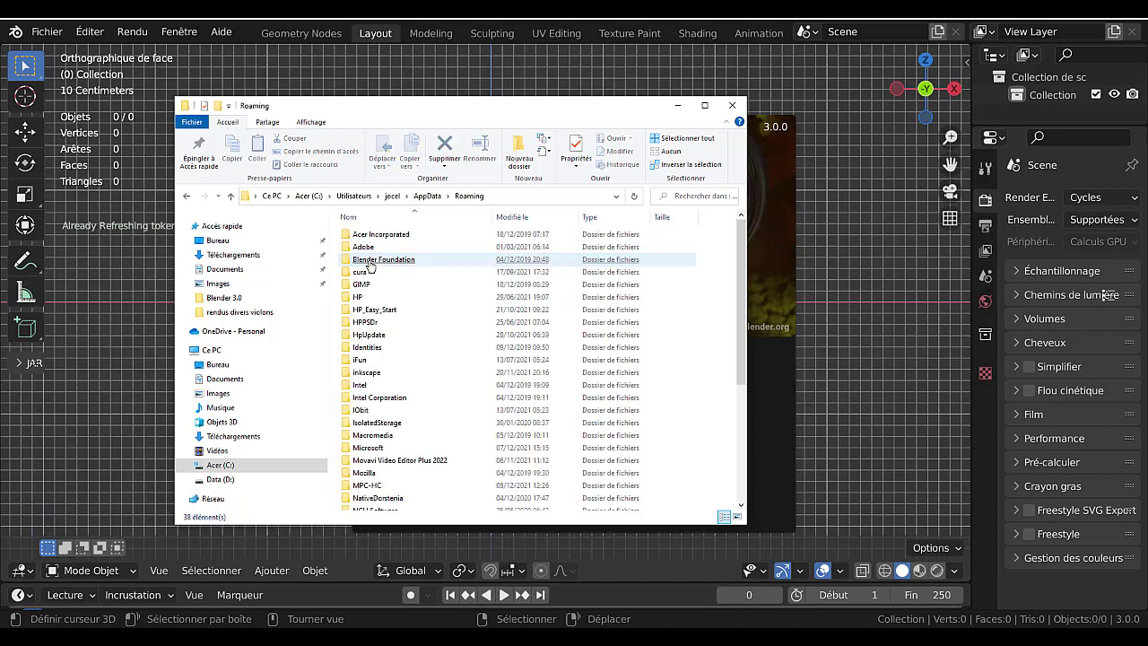
{"action": "left_click", "coordinate": [383, 263]}
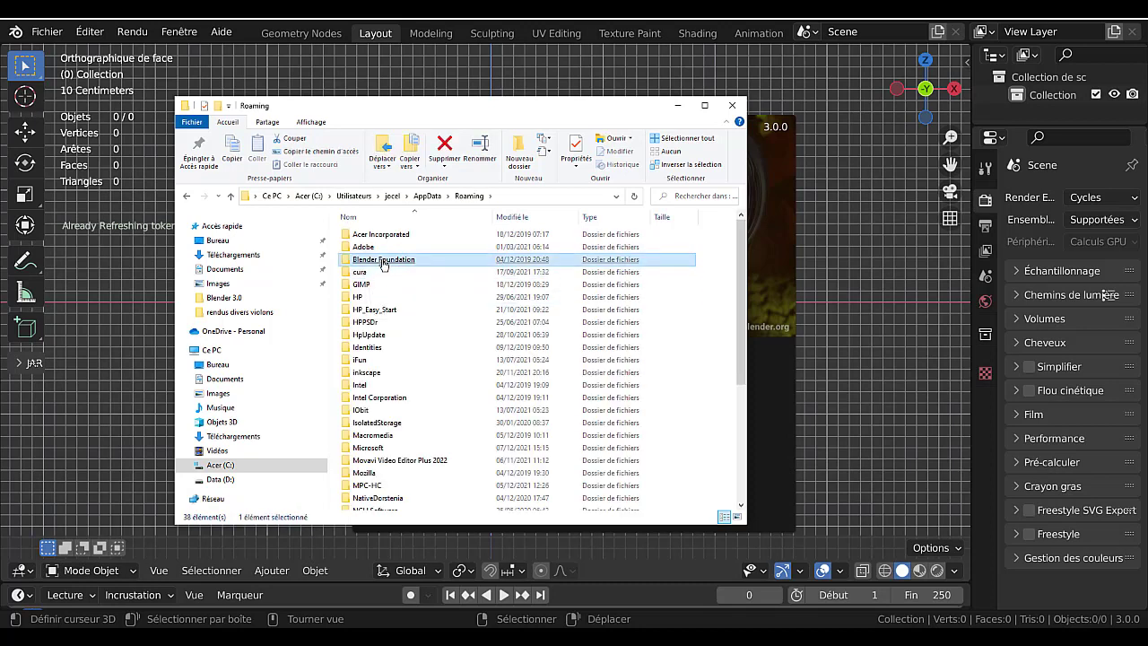
{"action": "double_click", "coordinate": [384, 260]}
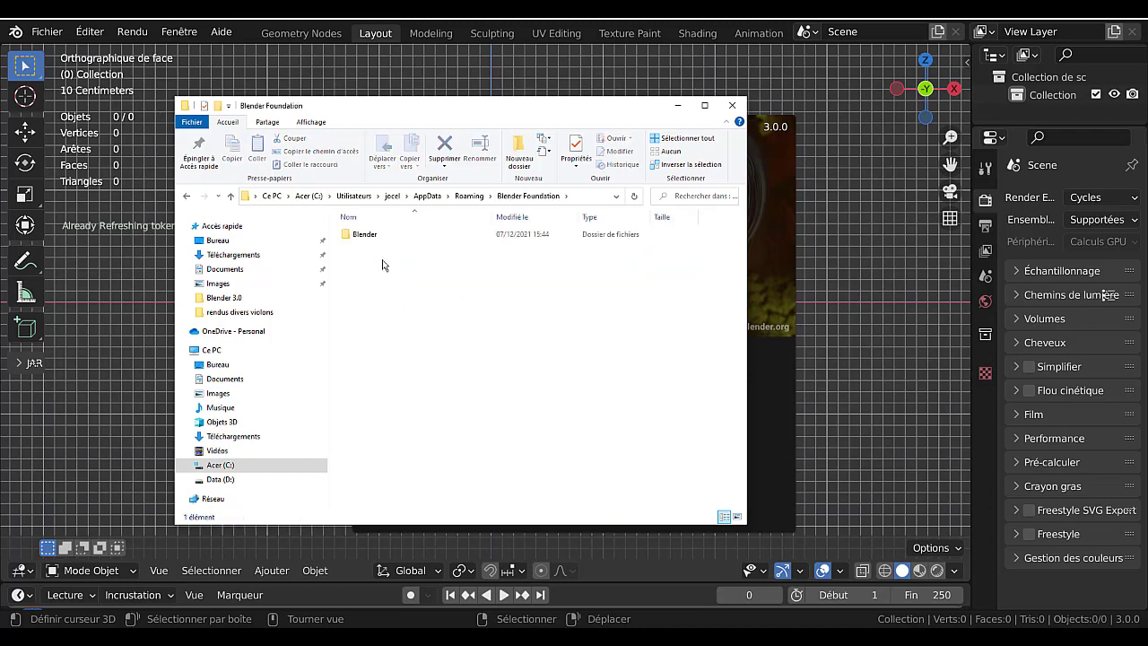
{"action": "left_click", "coordinate": [355, 236]}
{"action": "double_click", "coordinate": [355, 236]}
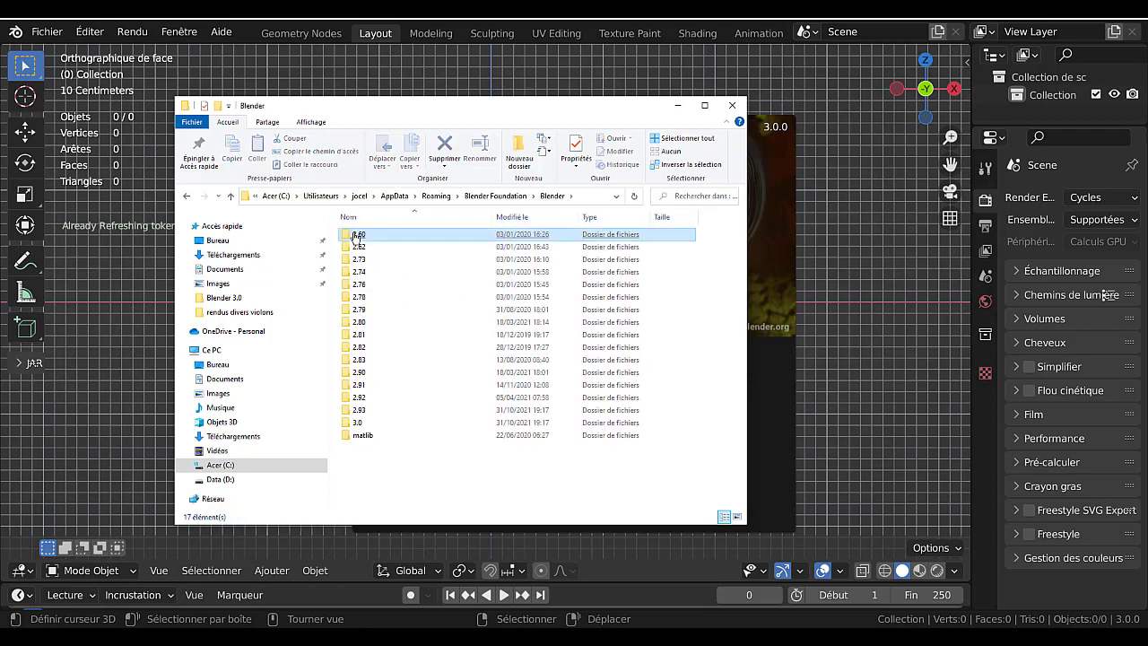
Open the 3.0 version folder and look inside its scripts folder.
{"action": "left_click", "coordinate": [377, 435]}
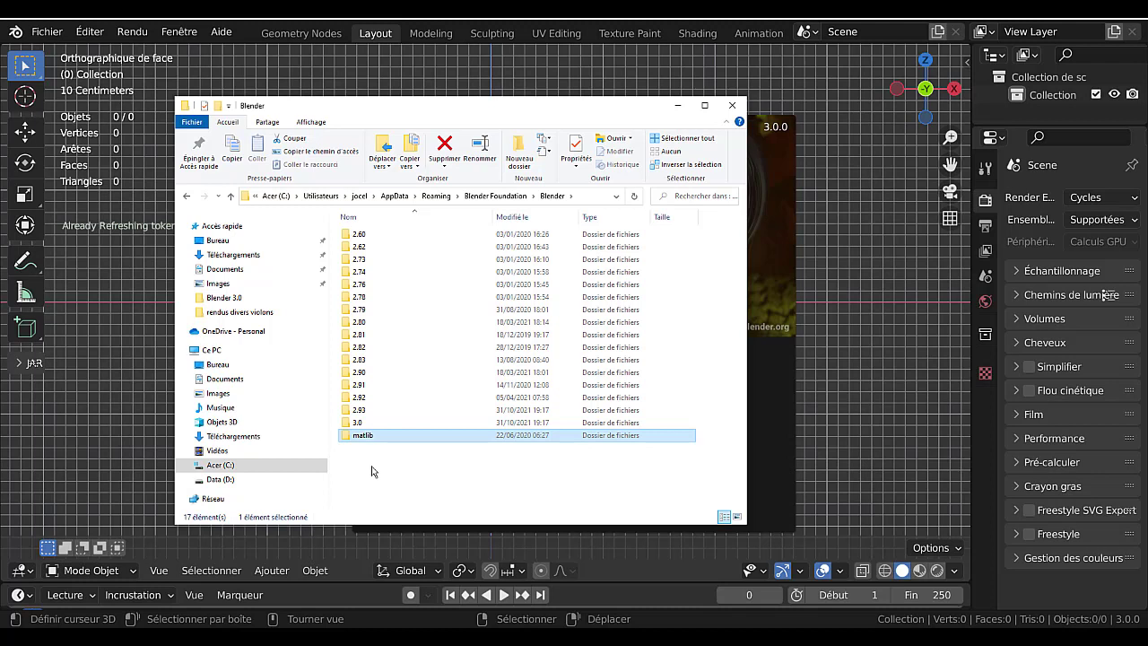
{"action": "left_click", "coordinate": [358, 423]}
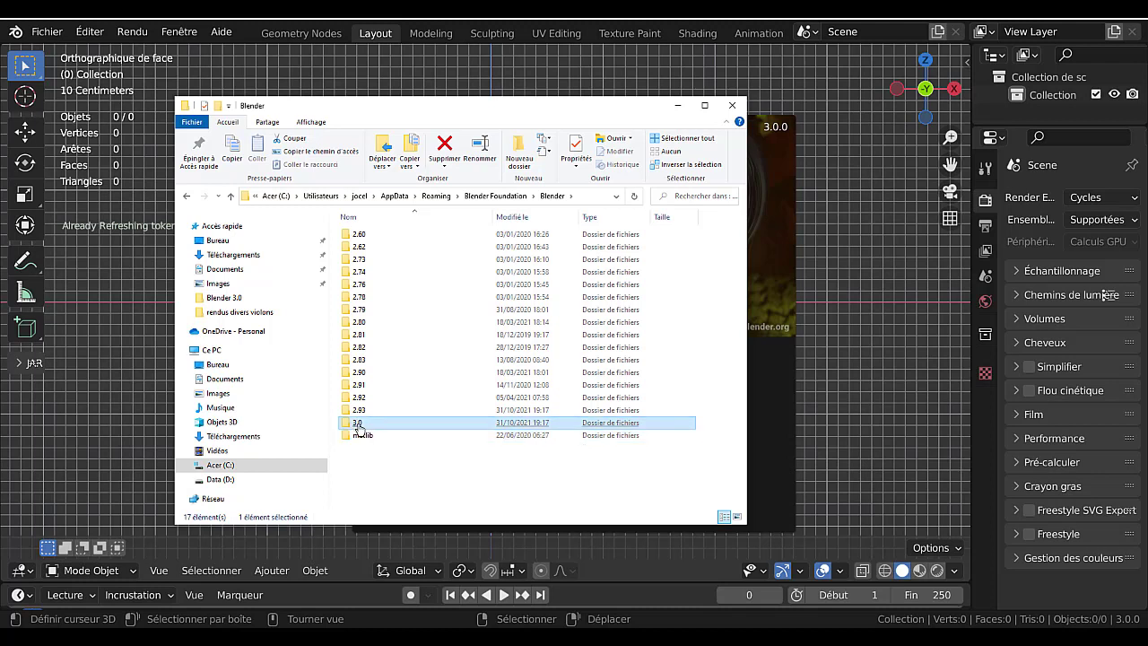
{"action": "double_click", "coordinate": [358, 423]}
{"action": "left_click", "coordinate": [360, 259]}
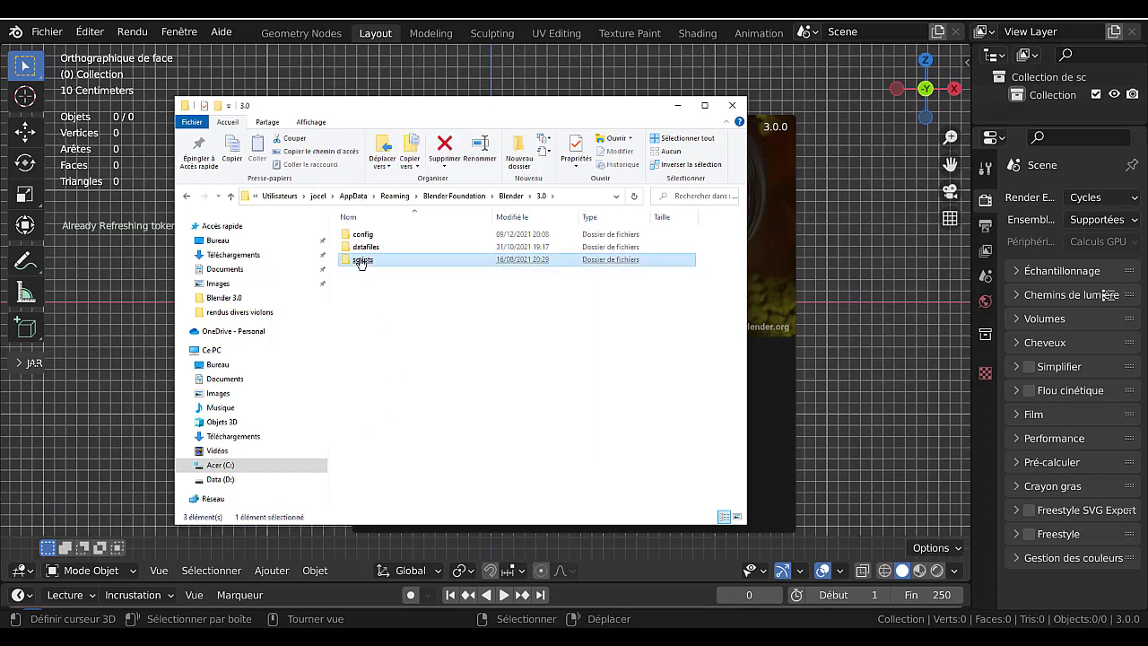
{"action": "double_click", "coordinate": [361, 259]}
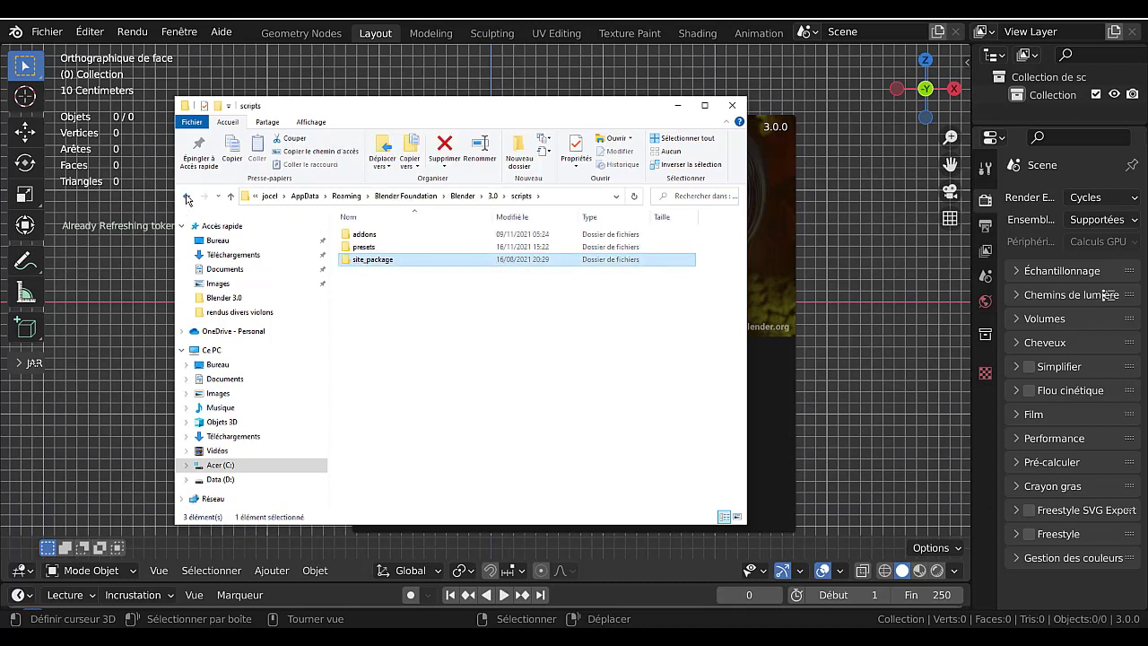
Locate the startup and userpref files in the 3.0 config folder, and return to Blender without its splash screen.
{"action": "left_click", "coordinate": [187, 196]}
{"action": "left_click", "coordinate": [360, 236]}
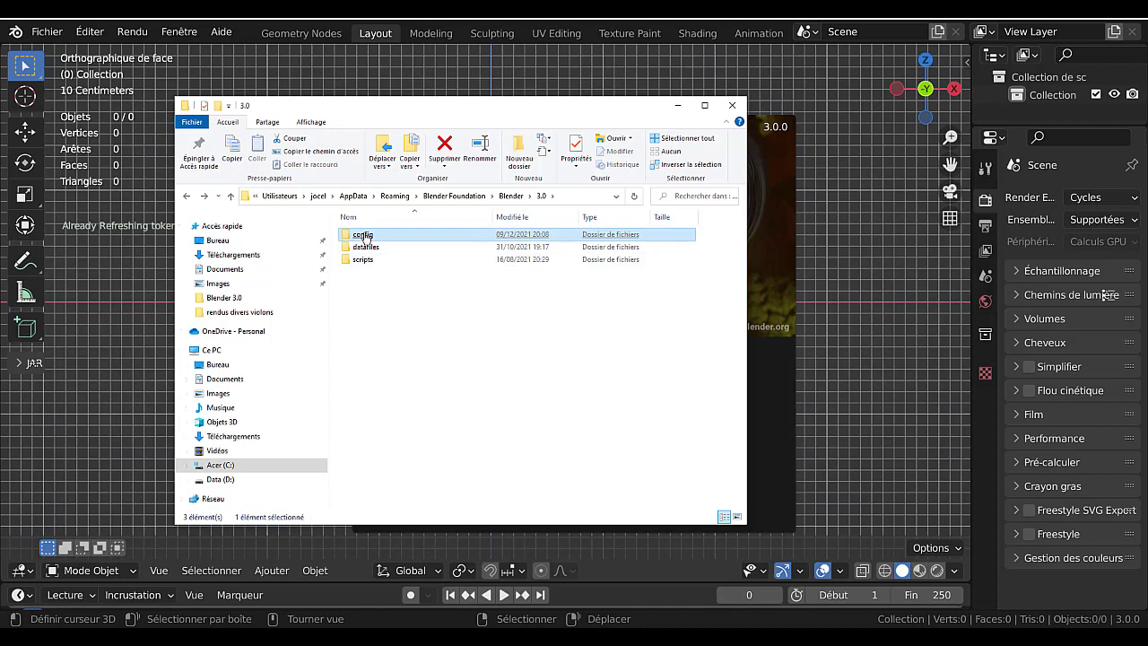
{"action": "double_click", "coordinate": [361, 236]}
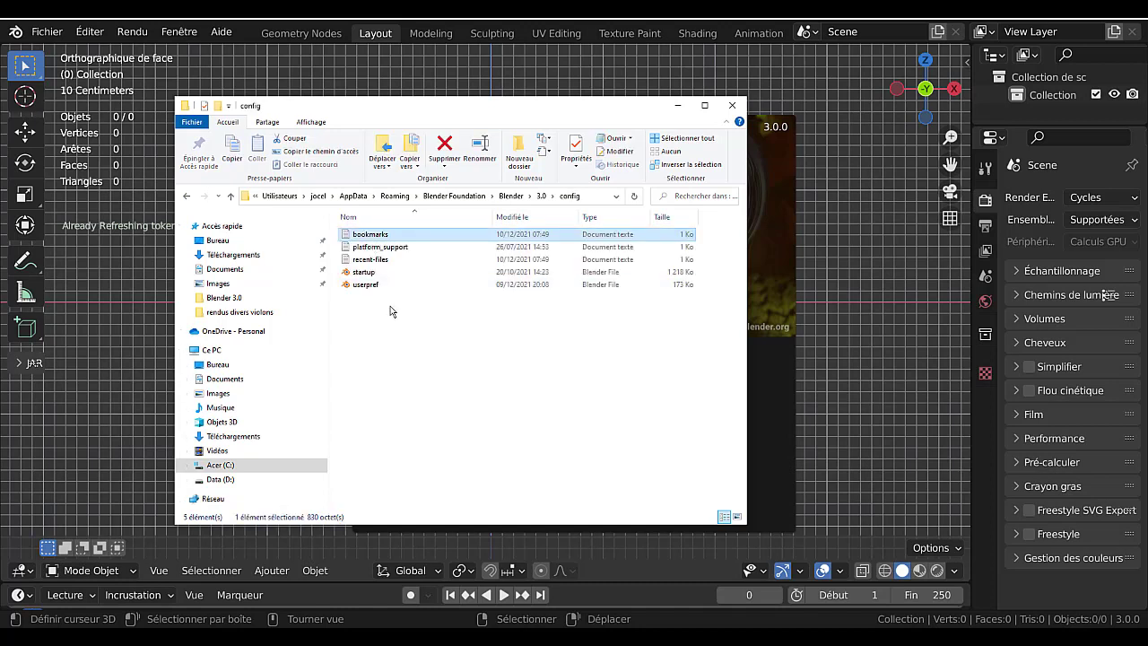
{"action": "left_click", "coordinate": [373, 274]}
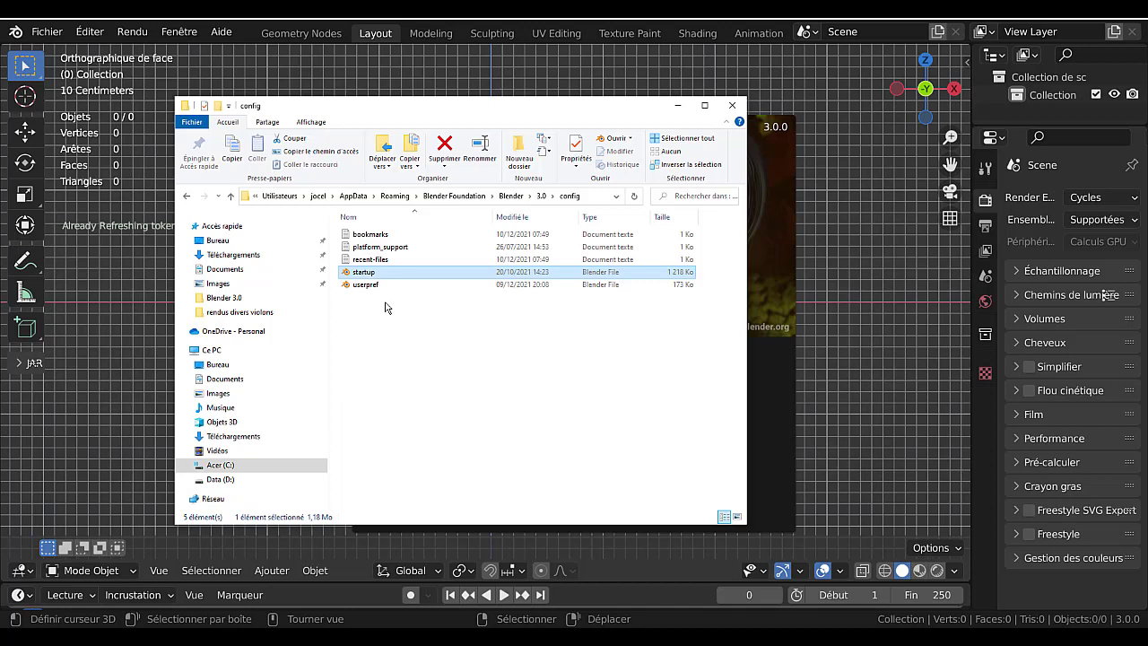
{"action": "left_click", "coordinate": [372, 291]}
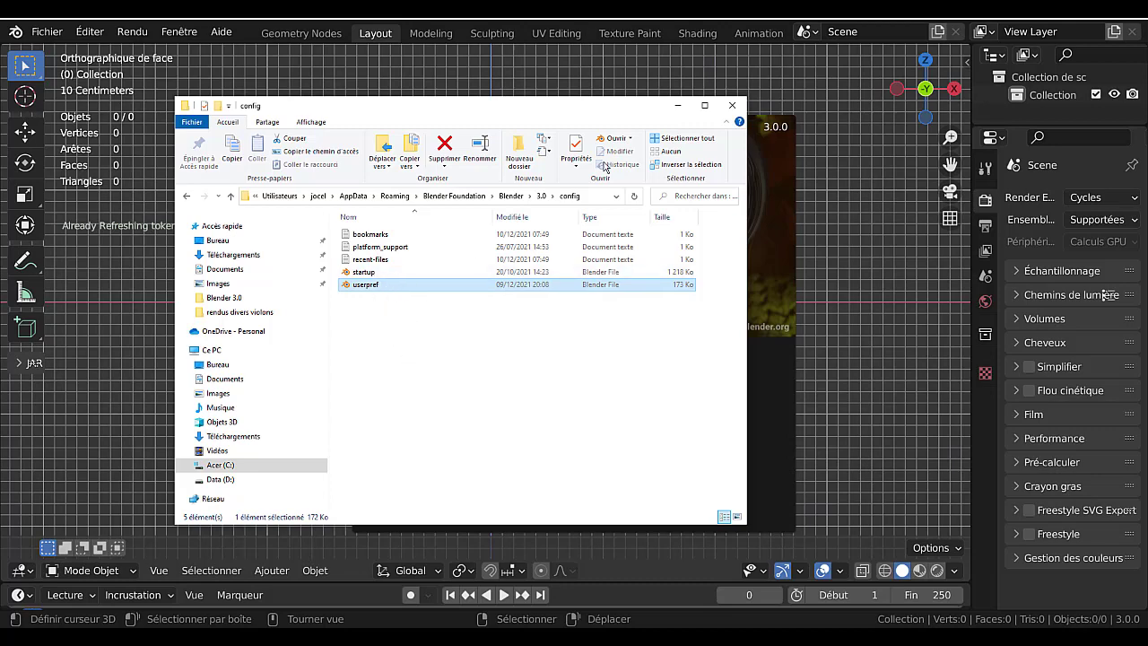
{"action": "left_click", "coordinate": [732, 109]}
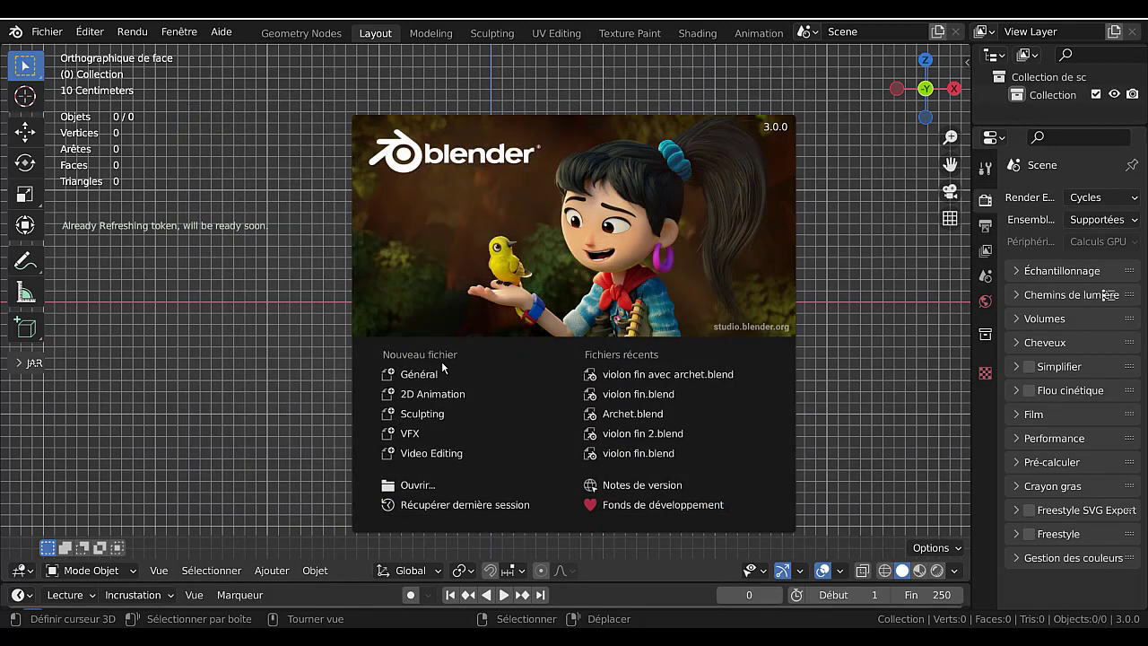
{"action": "left_click", "coordinate": [842, 230]}
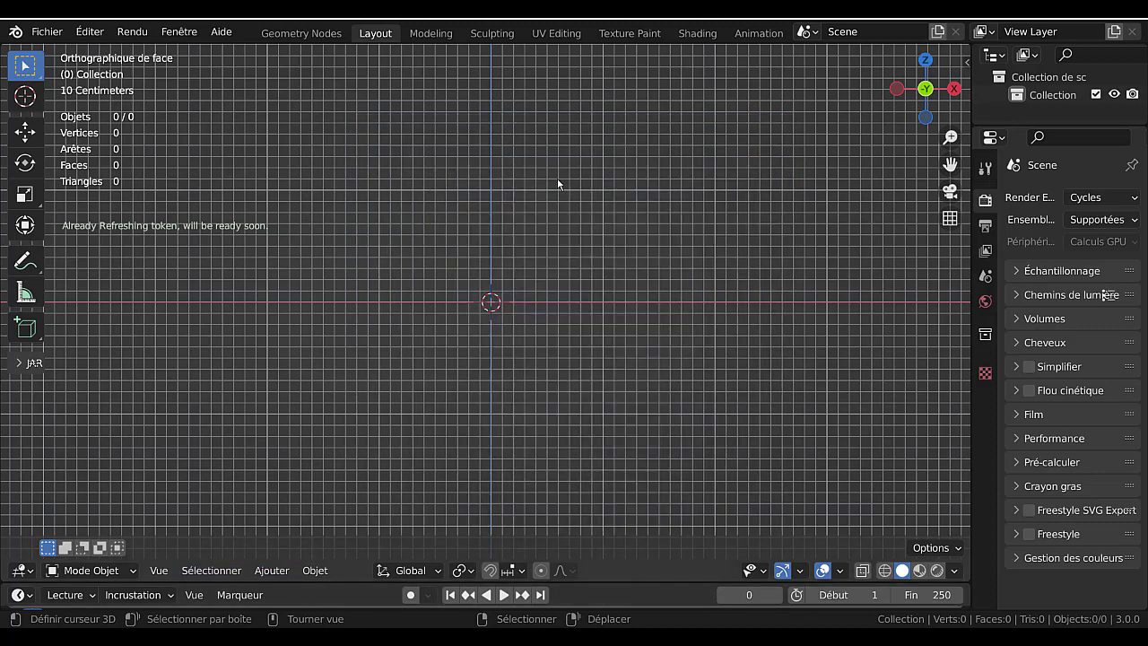
Flip the 3D viewport's header to the upper edge and back to the lower edge.
{"action": "right_click", "coordinate": [605, 574]}
{"action": "right_click", "coordinate": [618, 574]}
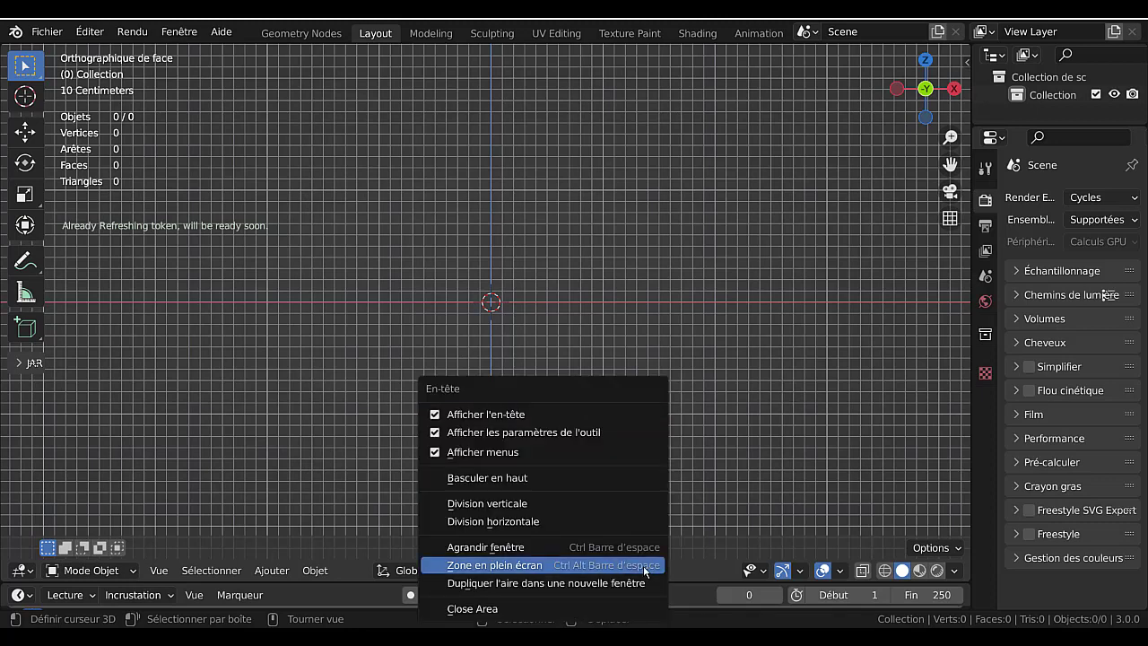
{"action": "left_click", "coordinate": [493, 477]}
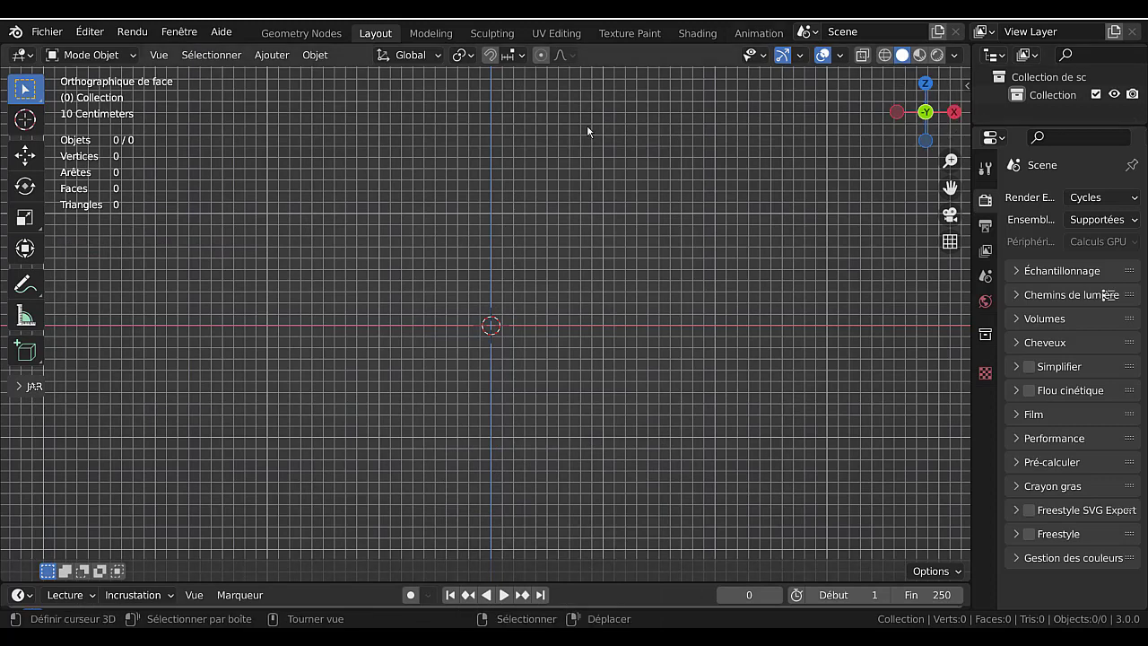
{"action": "right_click", "coordinate": [639, 55]}
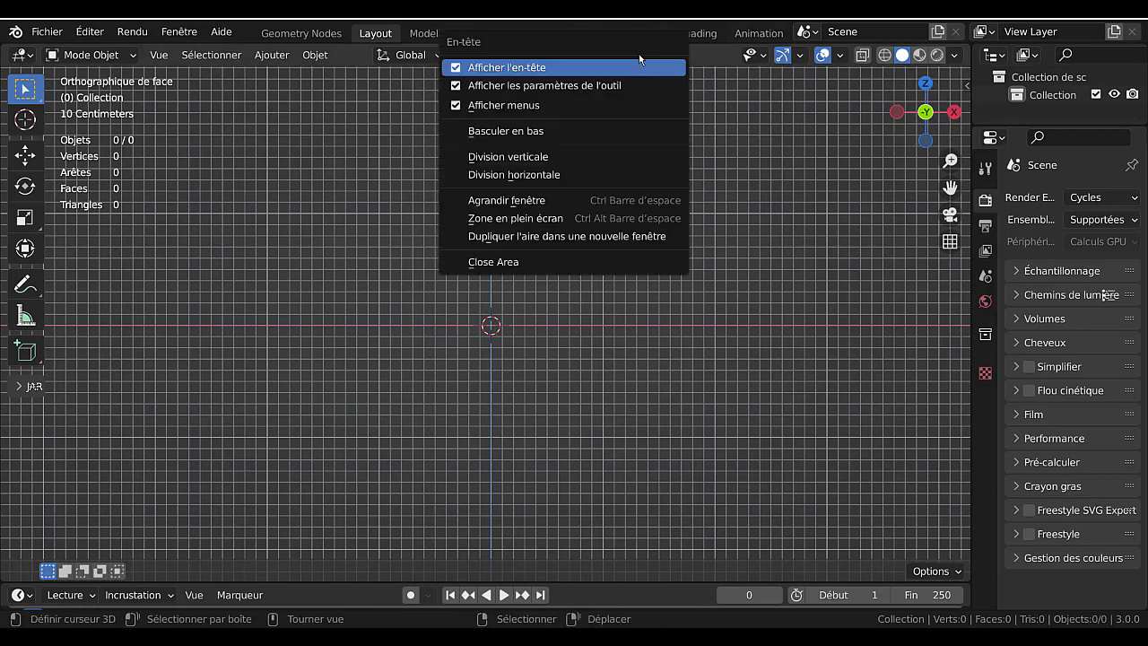
{"action": "left_click", "coordinate": [531, 130]}
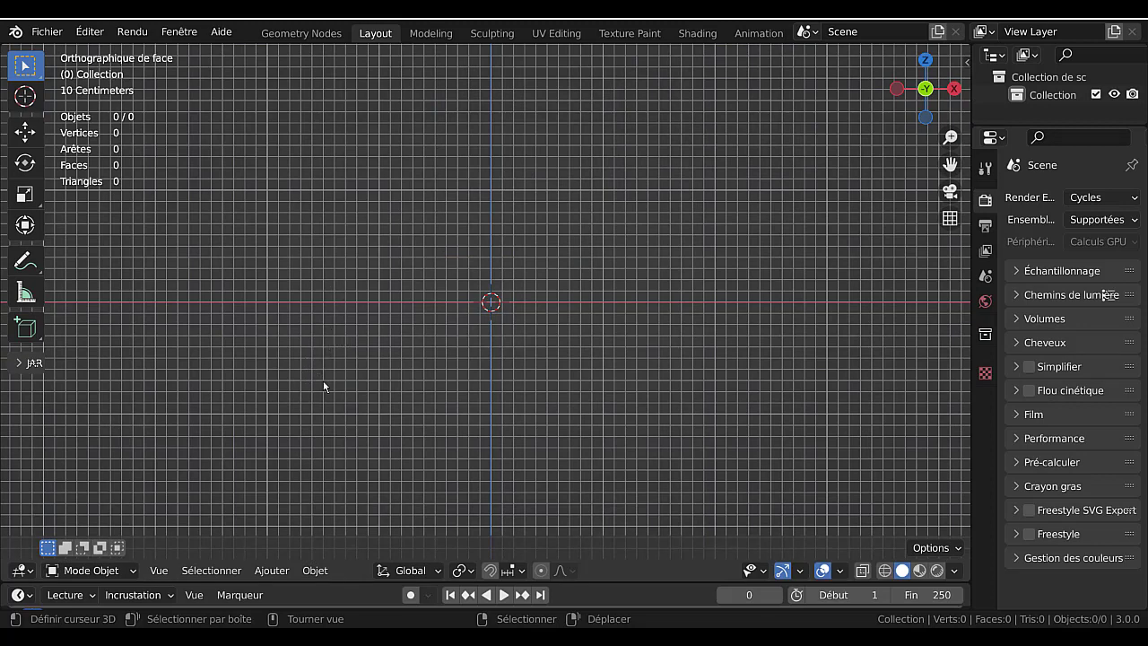
Add a cube mesh to the empty scene and view it in perspective.
{"action": "left_click", "coordinate": [272, 571]}
{"action": "mouse_move", "coordinate": [276, 556]}
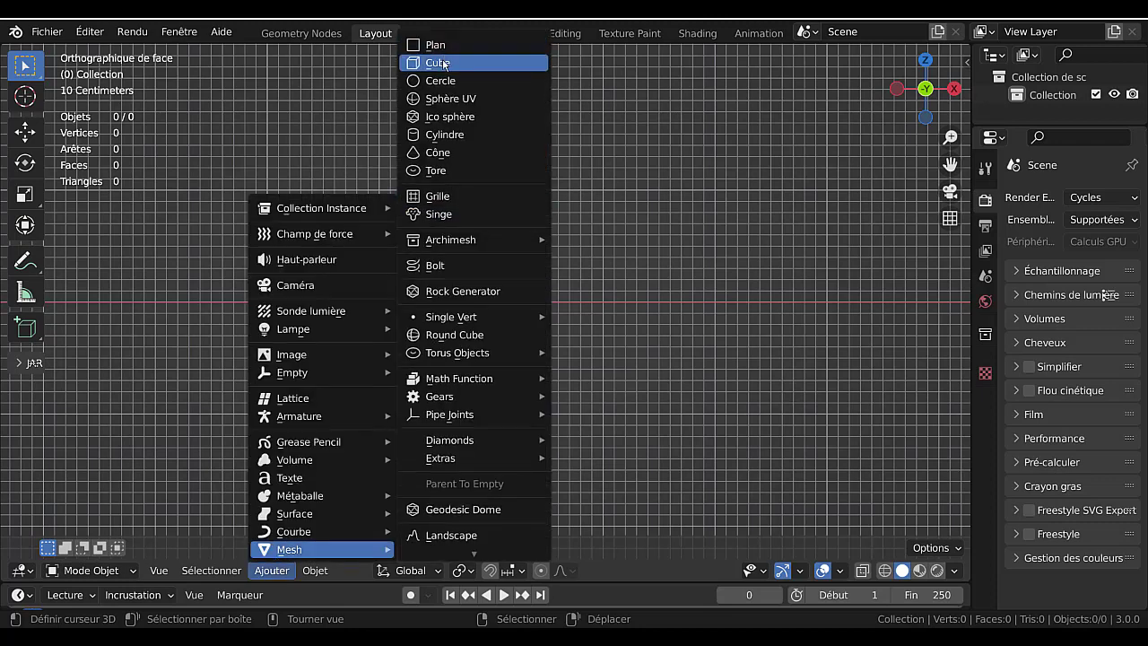
{"action": "left_click", "coordinate": [444, 63]}
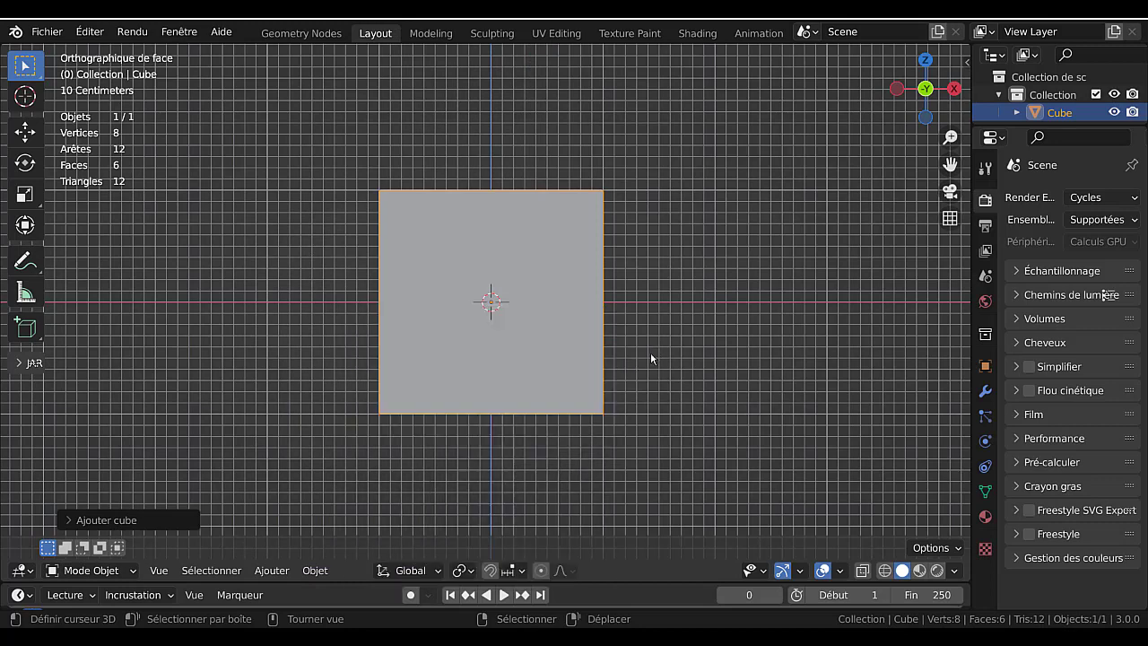
{"action": "key", "text": "q"}
{"action": "scroll", "coordinate": [777, 311], "scroll_direction": "down", "scroll_amount": 4}
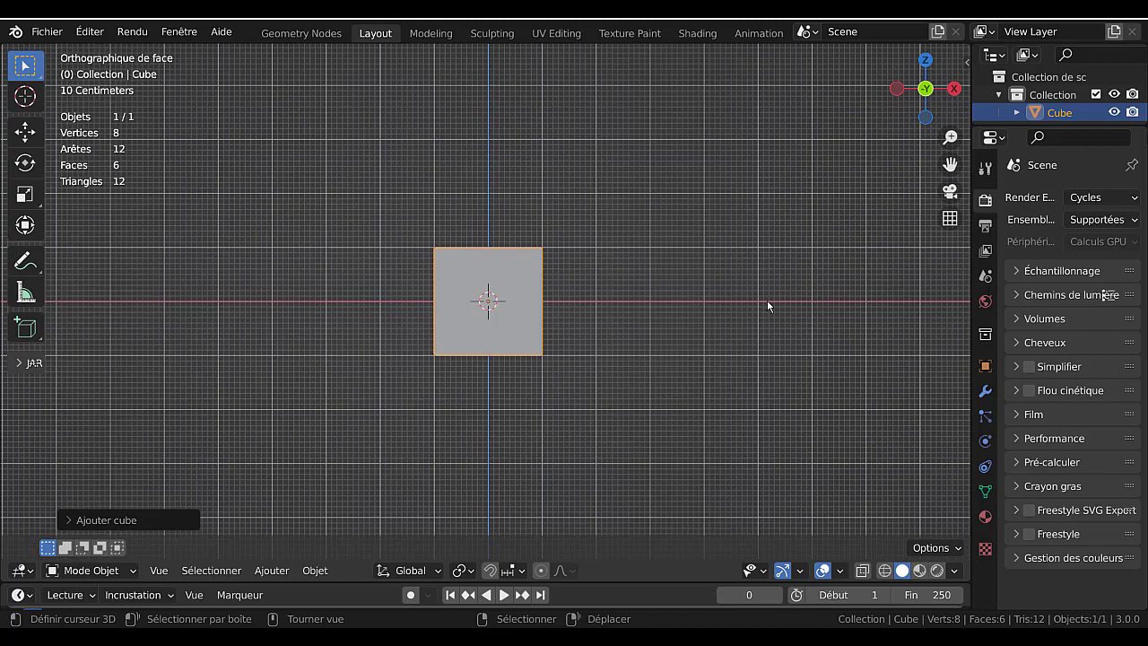
{"action": "middle_click_drag", "start_coordinate": [769, 308], "coordinate": [707, 343]}
{"action": "scroll", "coordinate": [645, 381], "scroll_direction": "up", "scroll_amount": 2}
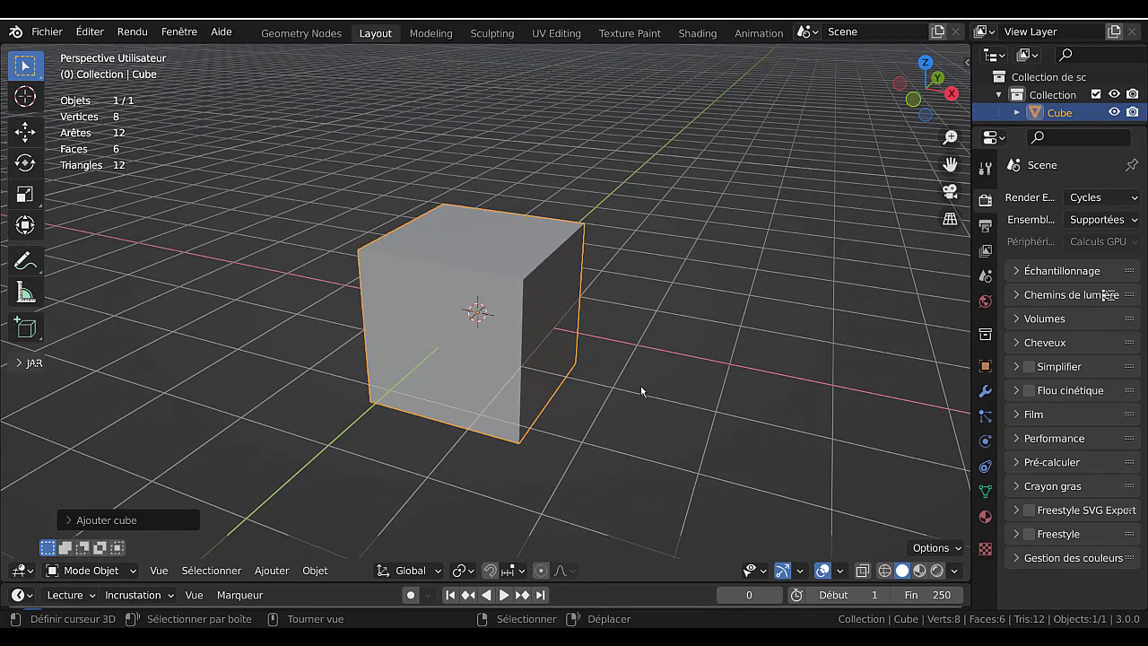
{"action": "left_click", "coordinate": [272, 571]}
{"action": "mouse_move", "coordinate": [278, 549]}
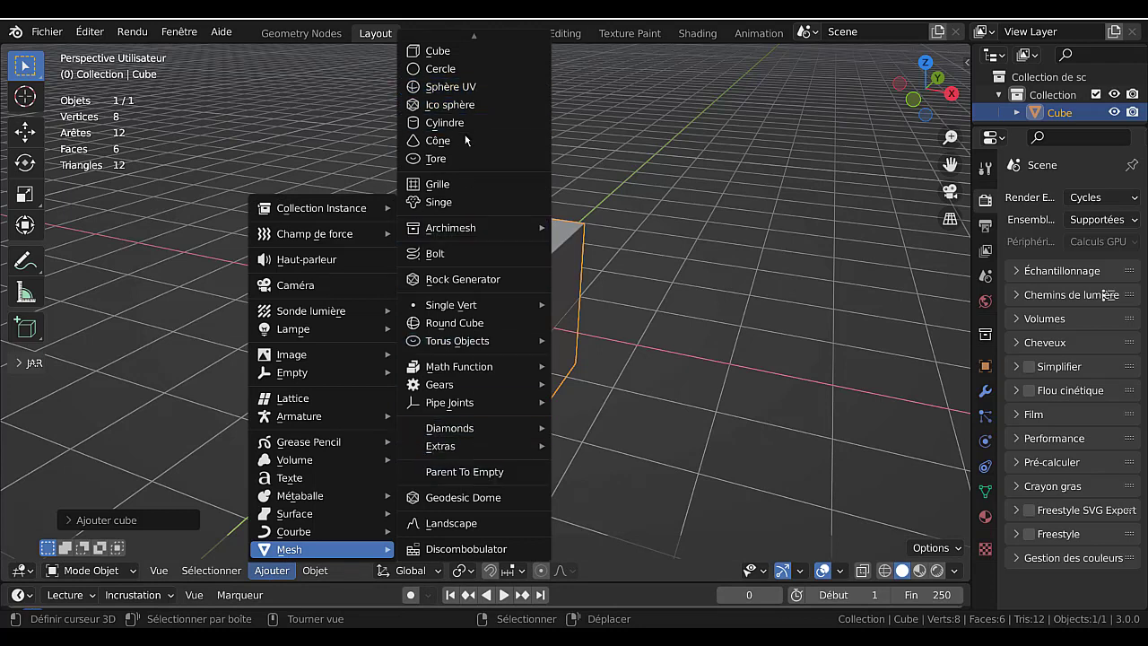
{"action": "mouse_move", "coordinate": [456, 390]}
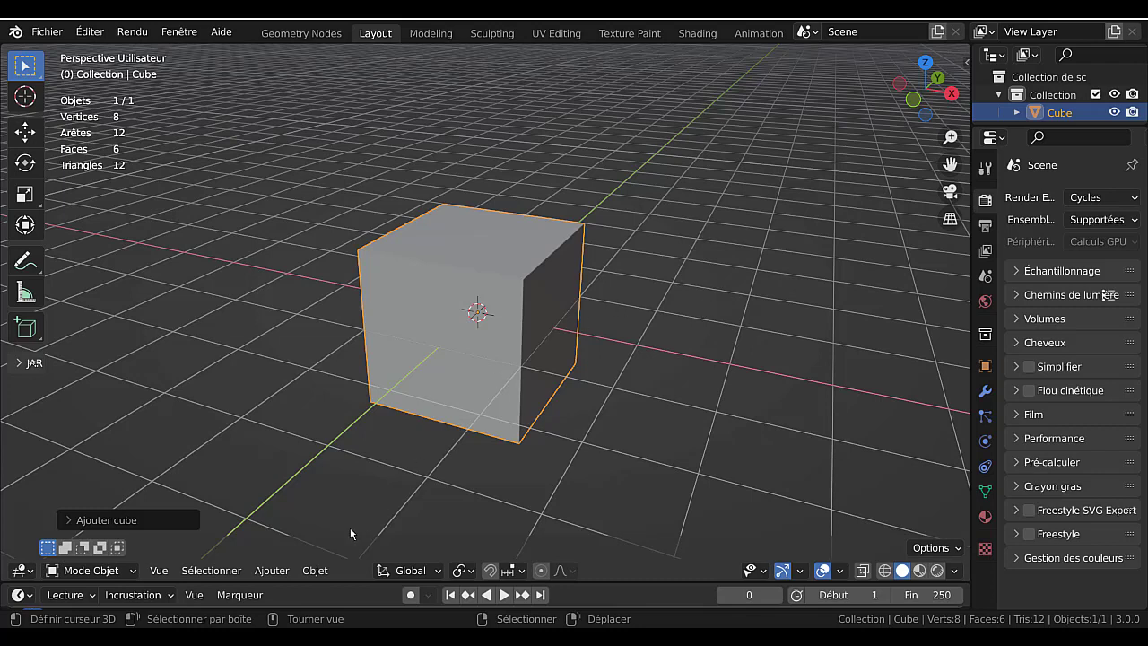
{"action": "left_click", "coordinate": [313, 571]}
Resize the border between the 3D viewport and the Properties editor, leaving the Properties editor wider.
{"action": "mouse_move", "coordinate": [274, 572]}
{"action": "left_click_drag", "start_coordinate": [969, 287], "coordinate": [1064, 287]}
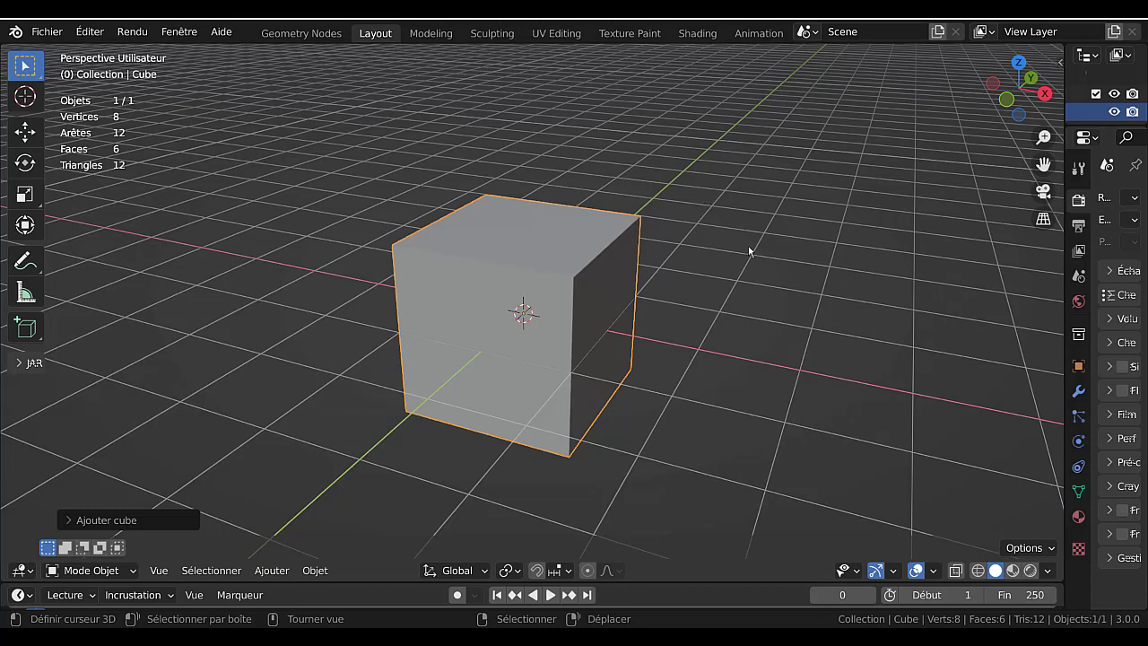
{"action": "mouse_move", "coordinate": [711, 282]}
{"action": "middle_mouse_down"}
{"action": "mouse_move", "coordinate": [693, 284]}
{"action": "mouse_move", "coordinate": [696, 294]}
{"action": "middle_mouse_up"}
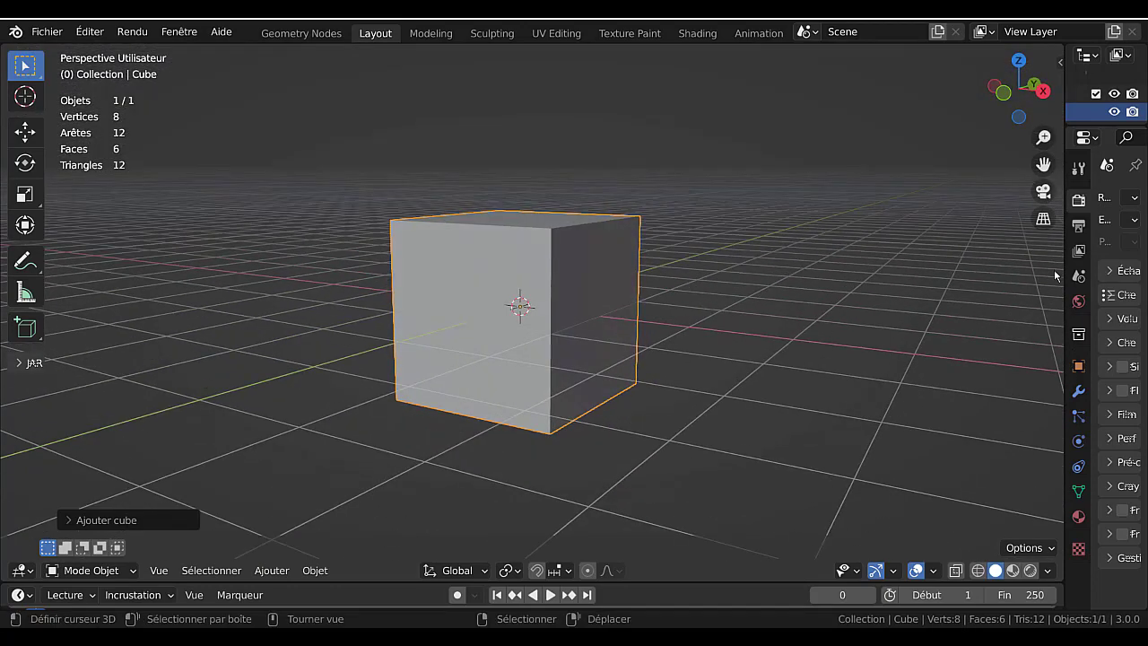
{"action": "left_click_drag", "start_coordinate": [1065, 271], "coordinate": [951, 271]}
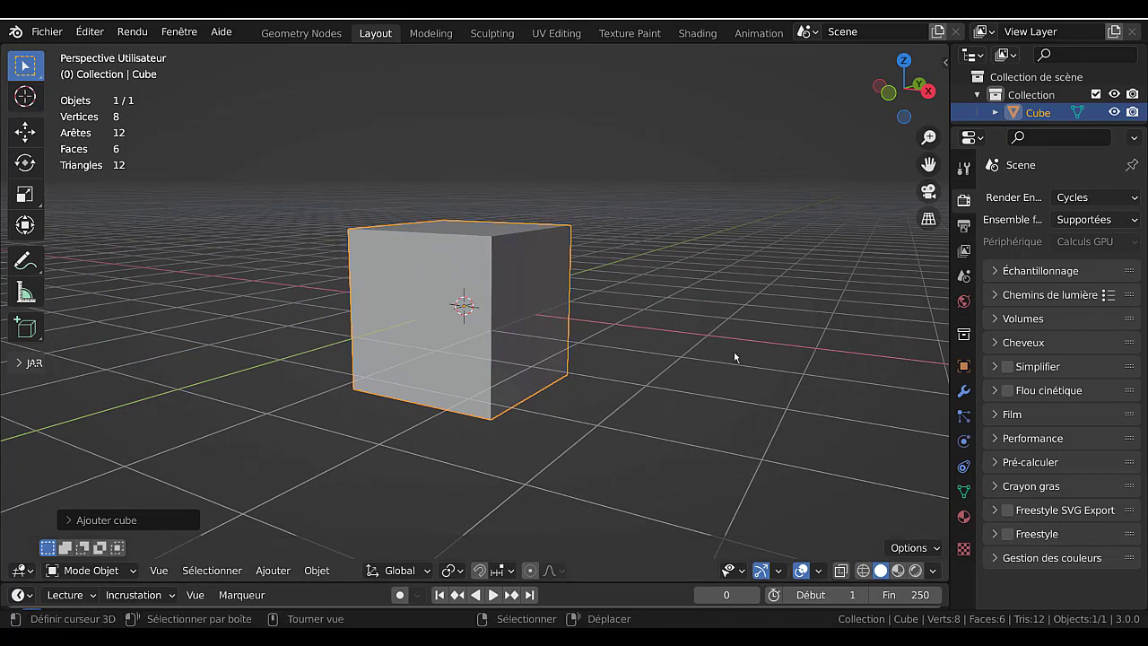
Switch the cube from Object Mode to Edit Mode.
{"action": "middle_click_drag", "start_coordinate": [733, 357], "coordinate": [720, 369]}
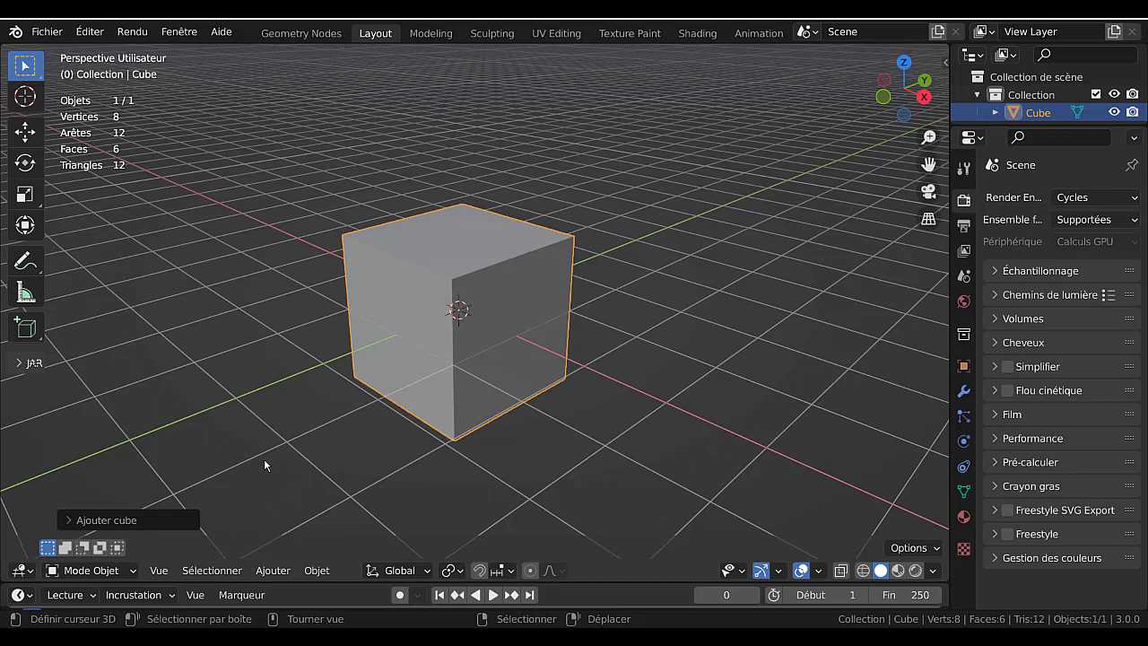
{"action": "key", "text": "Tab"}
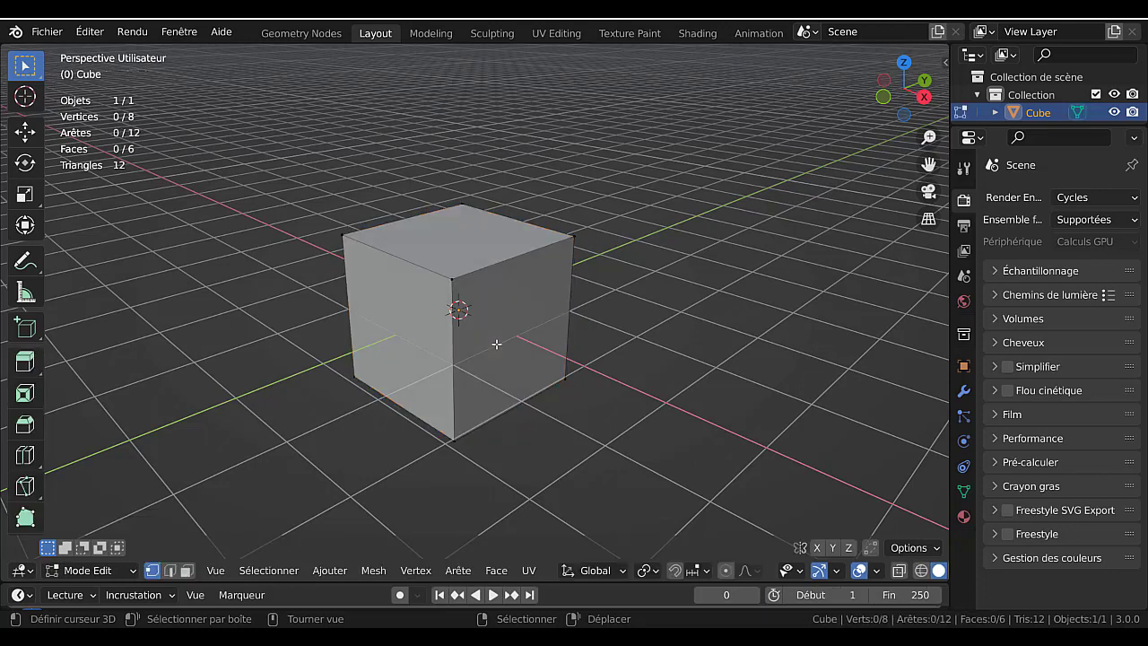
{"action": "key", "text": "Tab"}
{"action": "key", "text": "Tab"}
Try to move individual corner vertices of the cube's upper face, cancelling each move.
{"action": "right_click_drag", "start_coordinate": [458, 282], "coordinate": [584, 172]}
{"action": "key", "text": "Escape"}
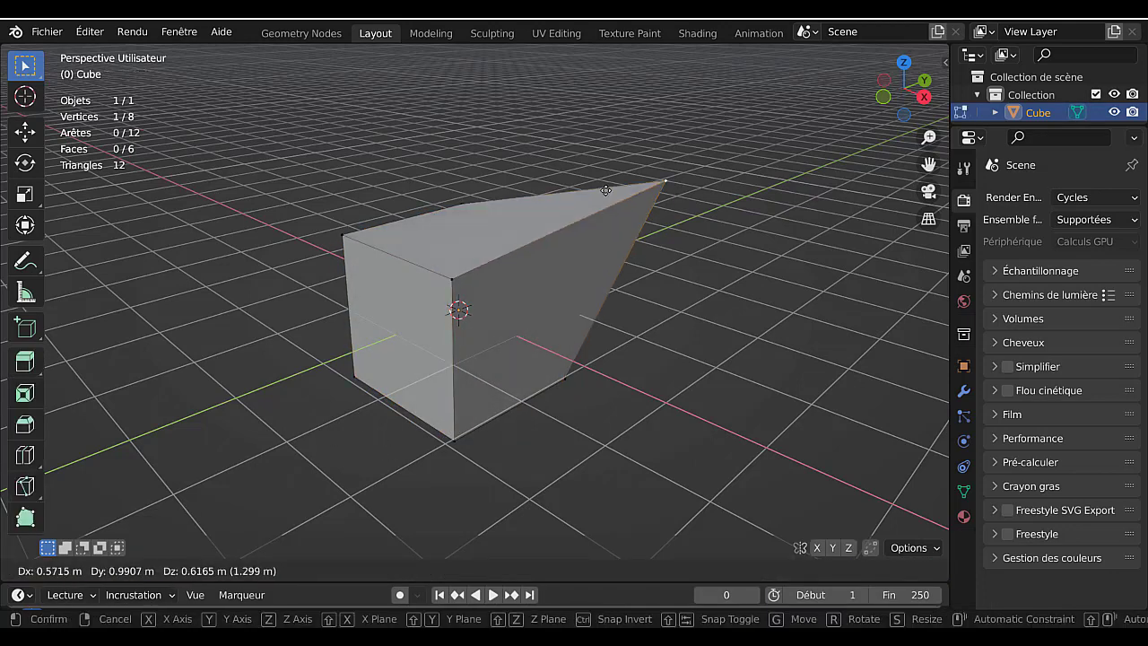
{"action": "key", "text": "Escape"}
{"action": "right_click_drag", "start_coordinate": [338, 237], "coordinate": [390, 247]}
{"action": "key", "text": "Escape"}
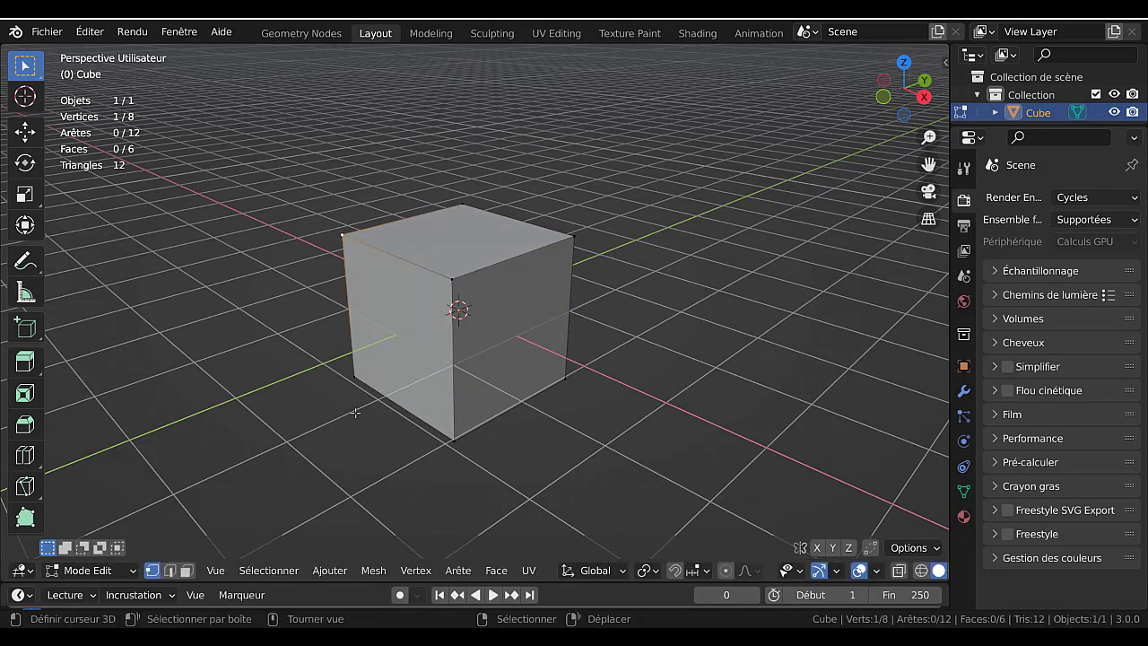
Switch to face selection and try to move one of the cube's side faces, cancelling the move.
{"action": "left_click", "coordinate": [183, 574]}
{"action": "right_click_drag", "start_coordinate": [389, 344], "coordinate": [301, 407]}
{"action": "key", "text": "Escape"}
Switch to edge selection and try to move several of the cube's edges one by one, cancelling each move.
{"action": "left_click", "coordinate": [169, 570]}
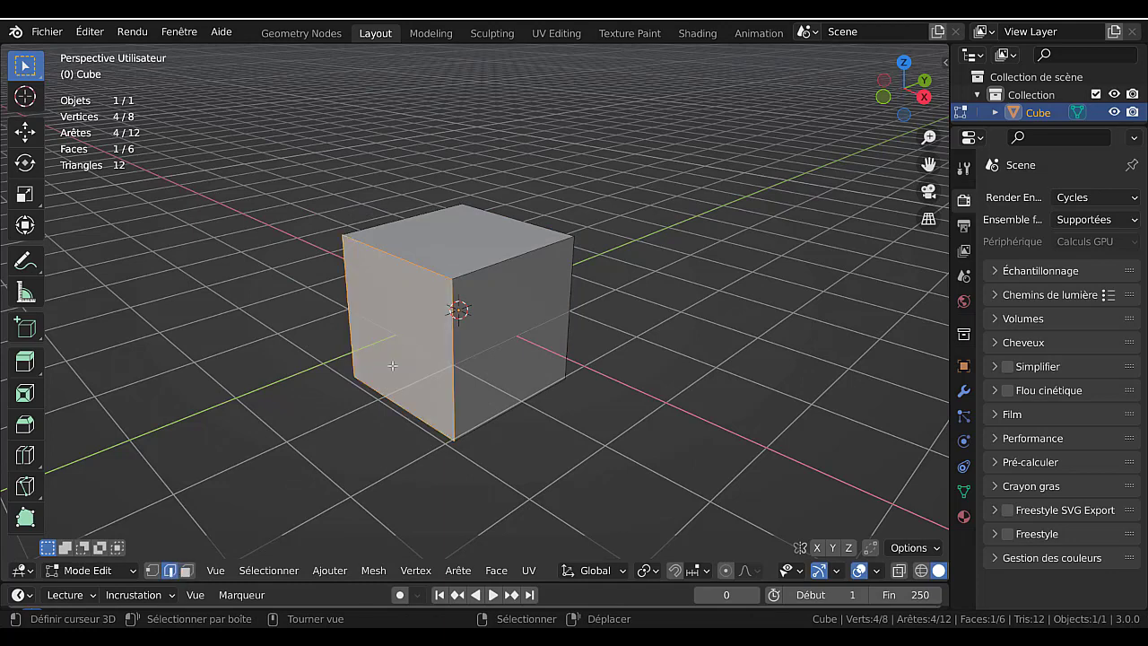
{"action": "right_click_drag", "start_coordinate": [570, 297], "coordinate": [605, 294]}
{"action": "key", "text": "Escape"}
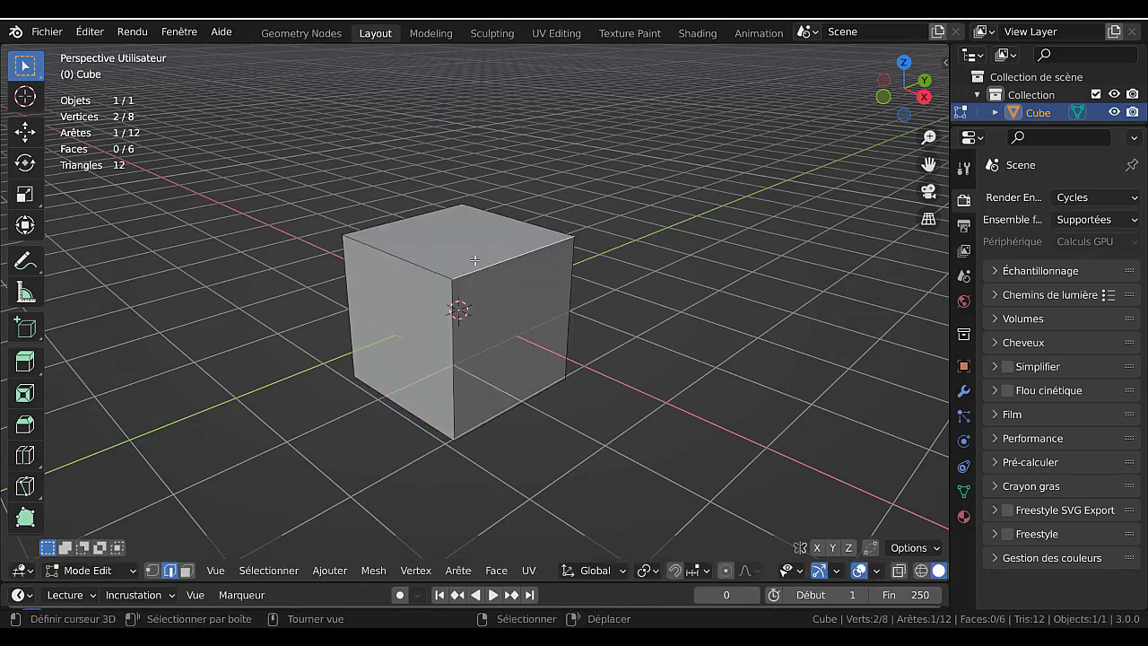
{"action": "right_click_drag", "start_coordinate": [411, 272], "coordinate": [373, 302]}
{"action": "key", "text": "Escape"}
{"action": "right_click_drag", "start_coordinate": [543, 212], "coordinate": [640, 246]}
{"action": "key", "text": "Escape"}
Render an image of the scene, and close the render window to return to the cube in Edit Mode.
{"action": "middle_click_drag", "start_coordinate": [584, 328], "coordinate": [558, 332]}
{"action": "scroll", "coordinate": [522, 369], "scroll_direction": "up", "scroll_amount": 2}
{"action": "scroll", "coordinate": [511, 354], "scroll_direction": "down", "scroll_amount": 3}
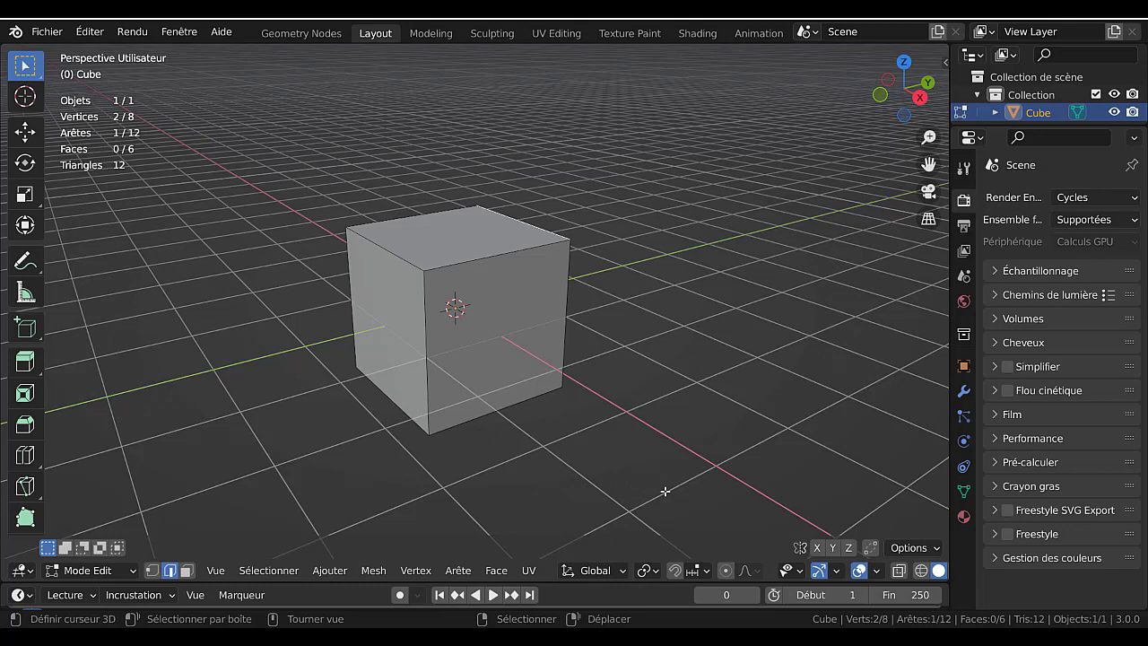
{"action": "key", "text": "F12"}
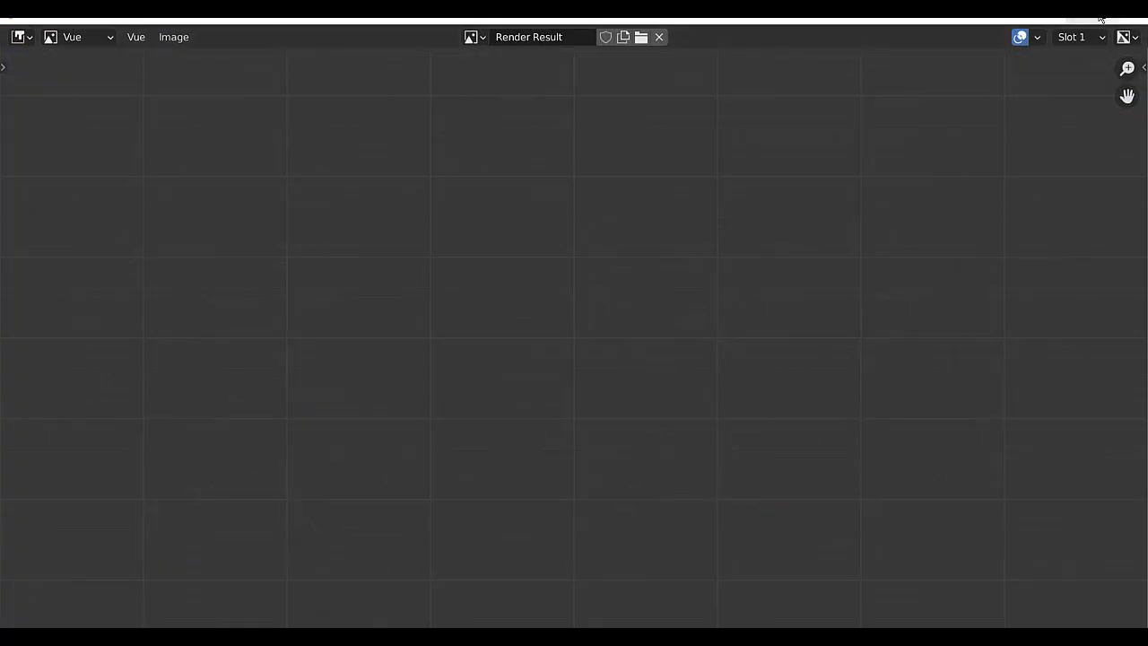
{"action": "left_click", "coordinate": [1131, 20]}
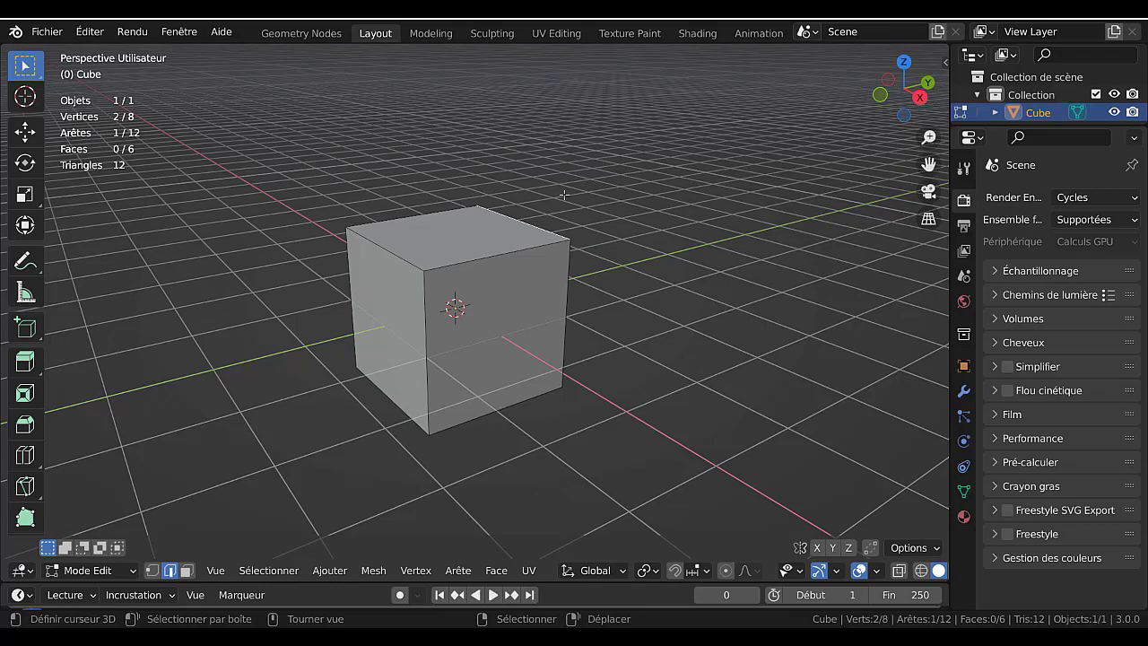
{"action": "middle_click_drag", "start_coordinate": [687, 296], "coordinate": [572, 321]}
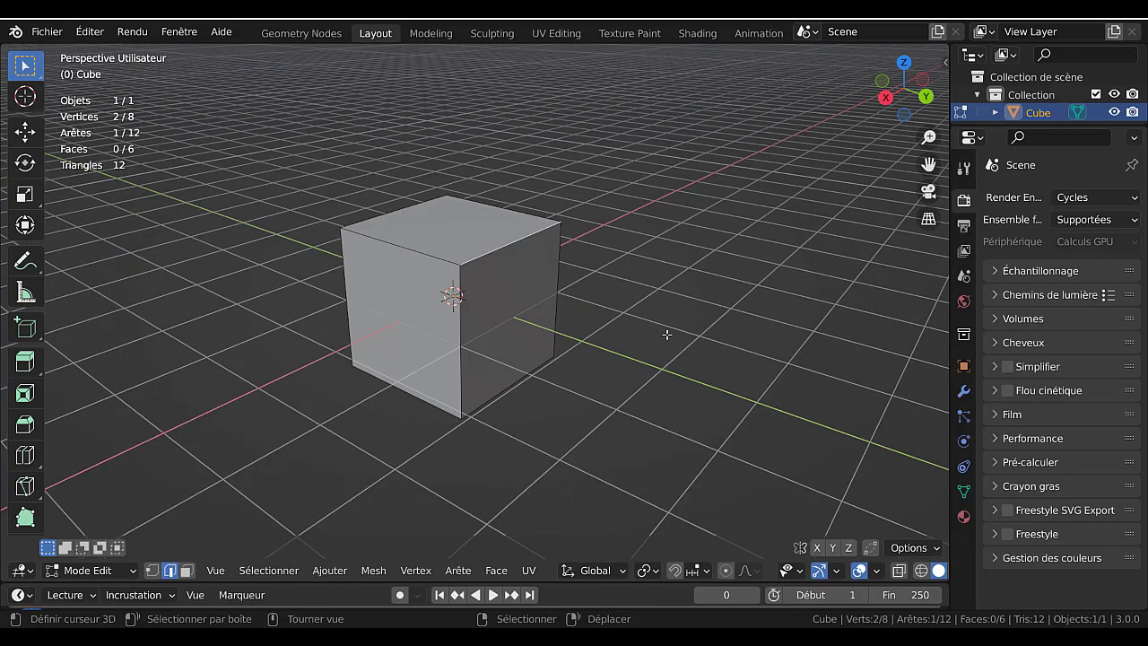